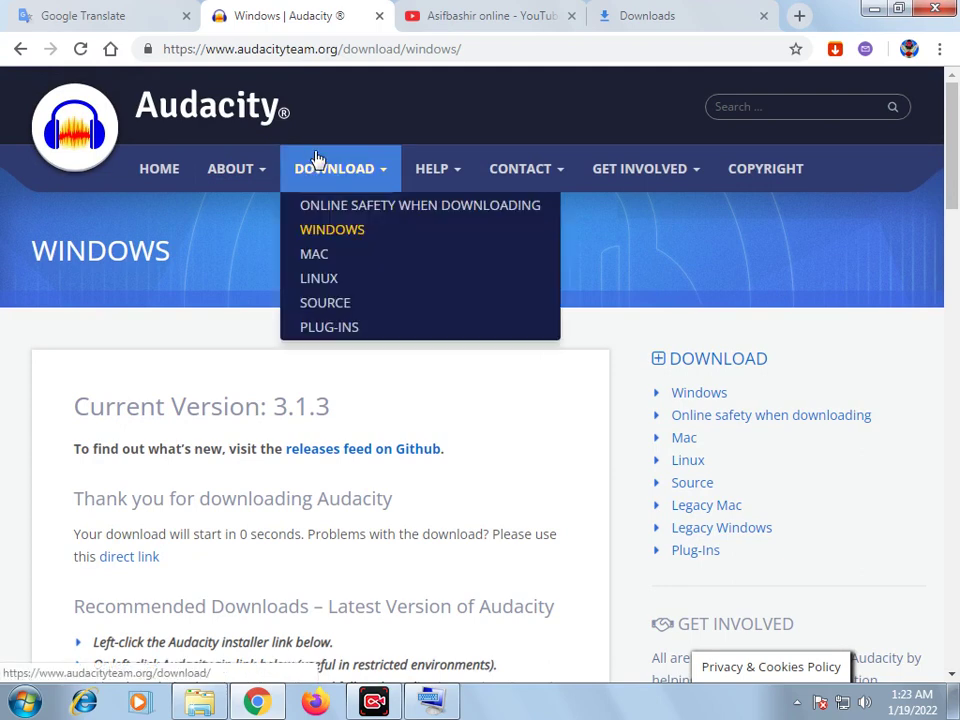
Return to the Google results for Audacity_v2.1.3 and look through them for a download of that version
left_click(21, 49)
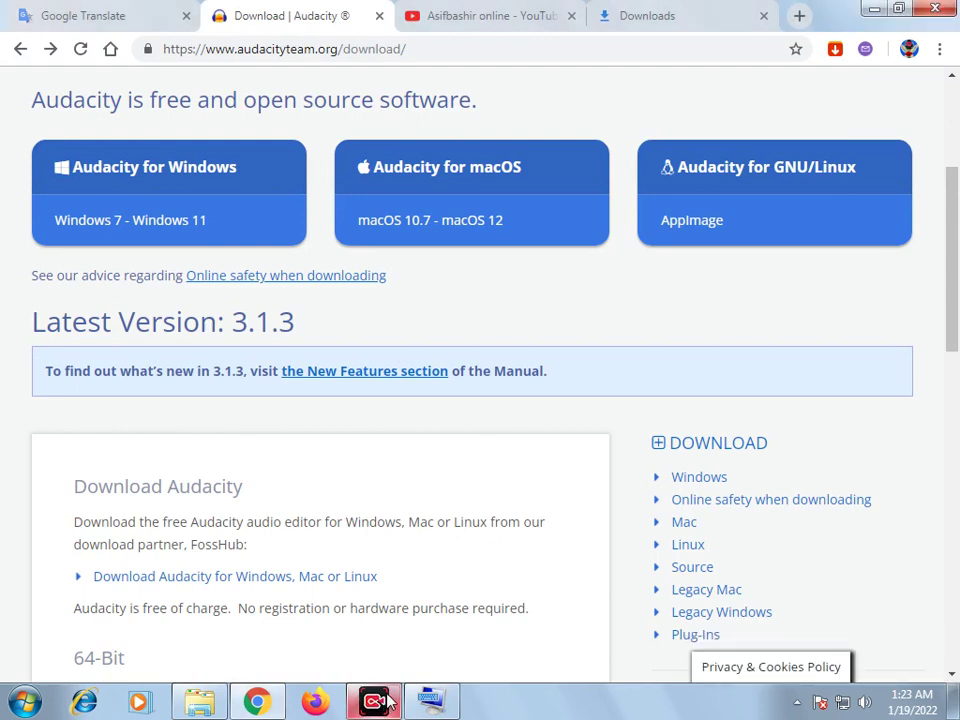
scroll(422, 343, "up", 3)
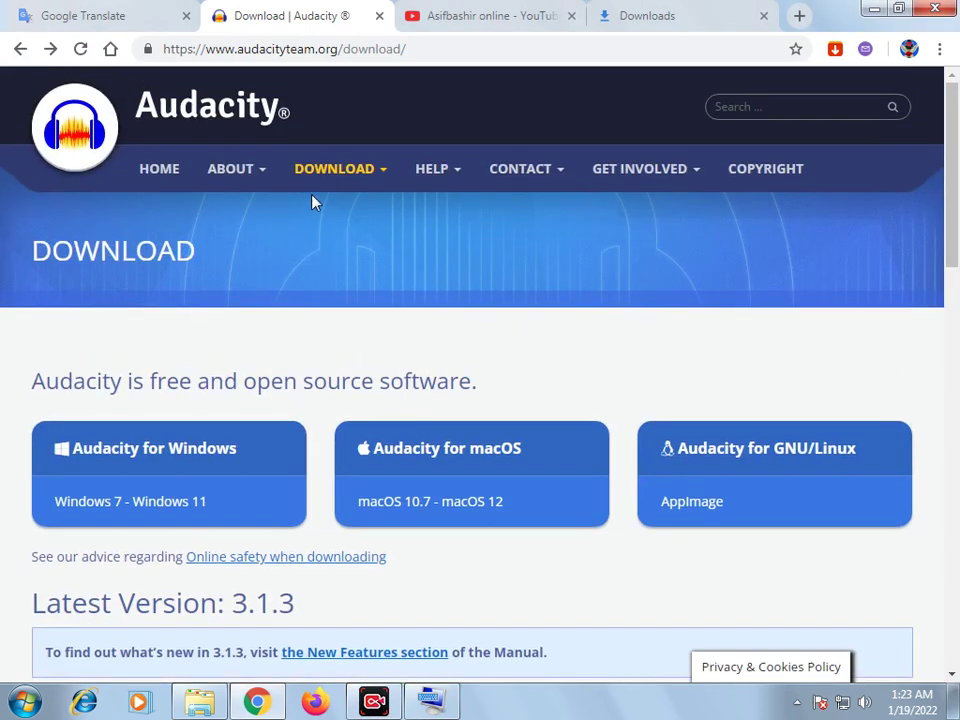
left_click(20, 48)
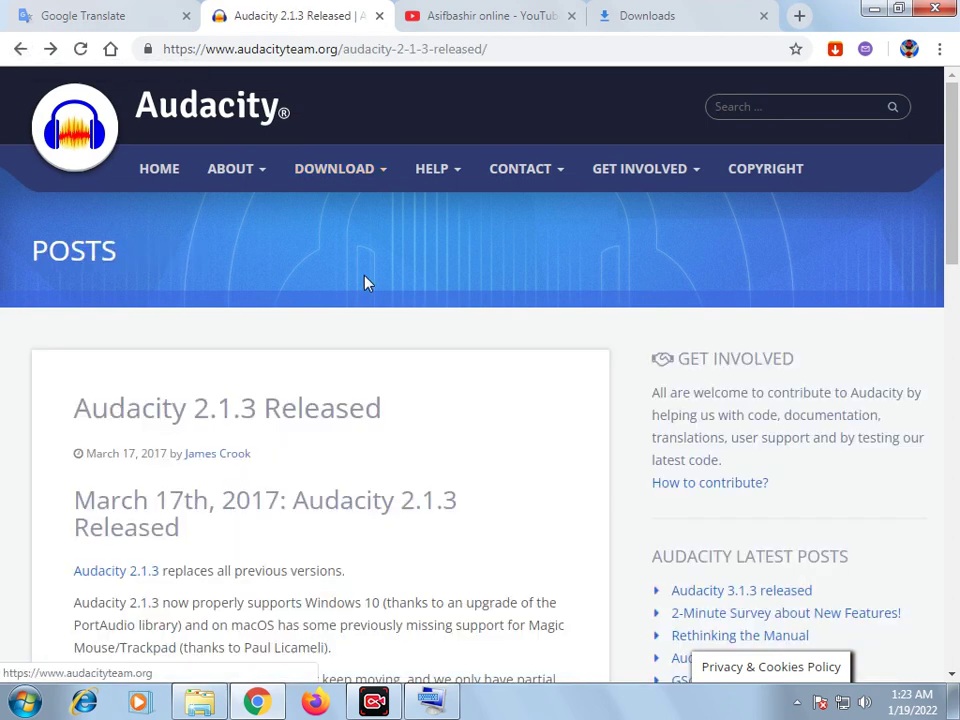
left_click(20, 48)
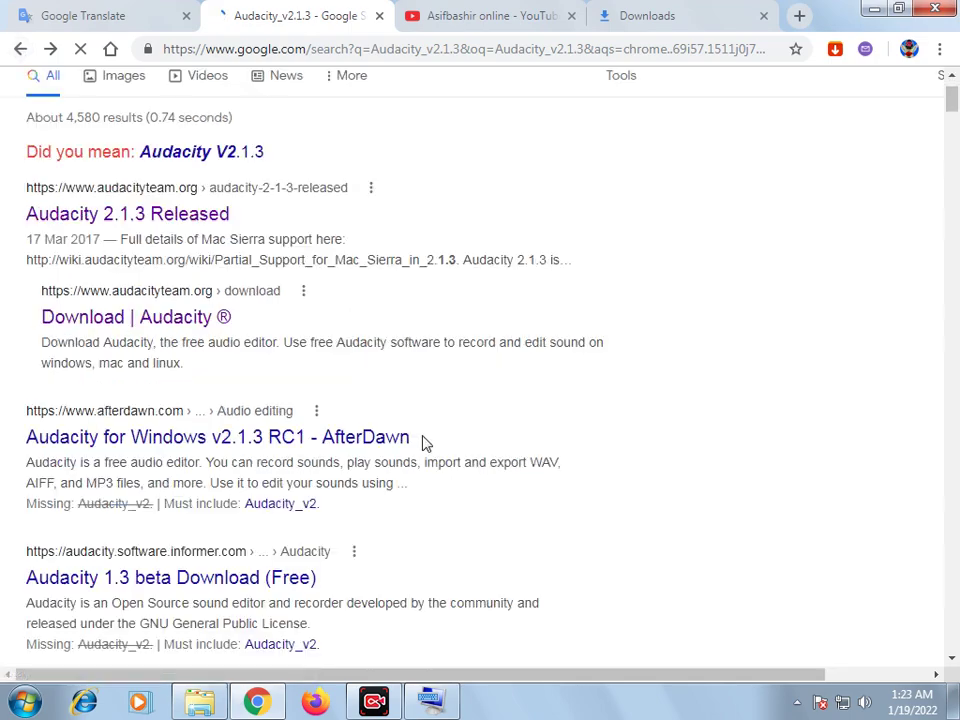
scroll(335, 332, "down", 8)
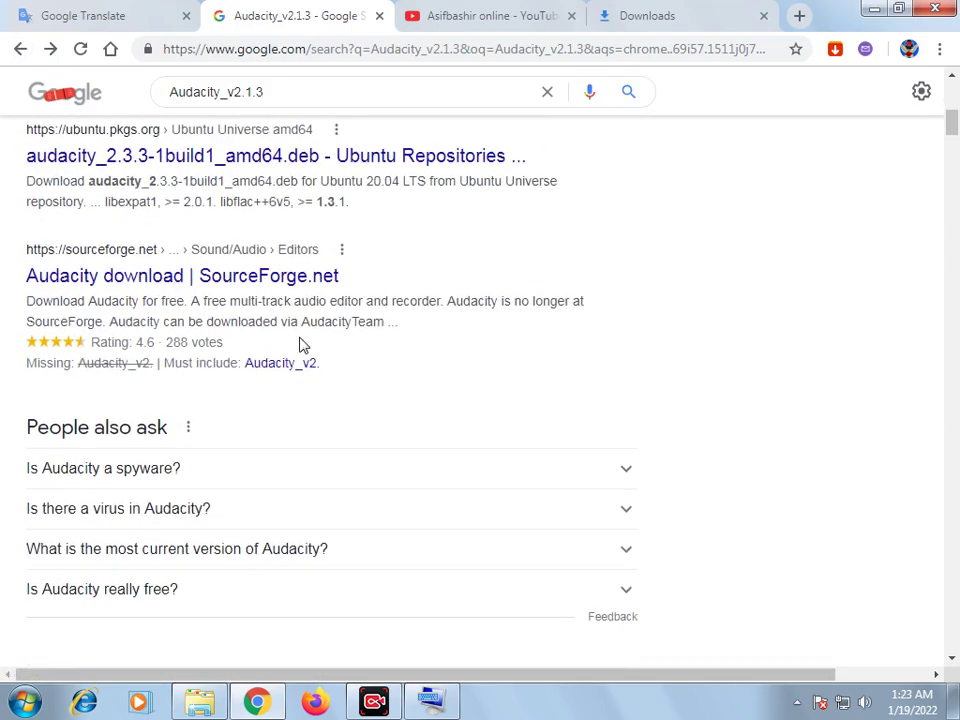
scroll(302, 347, "down", 7)
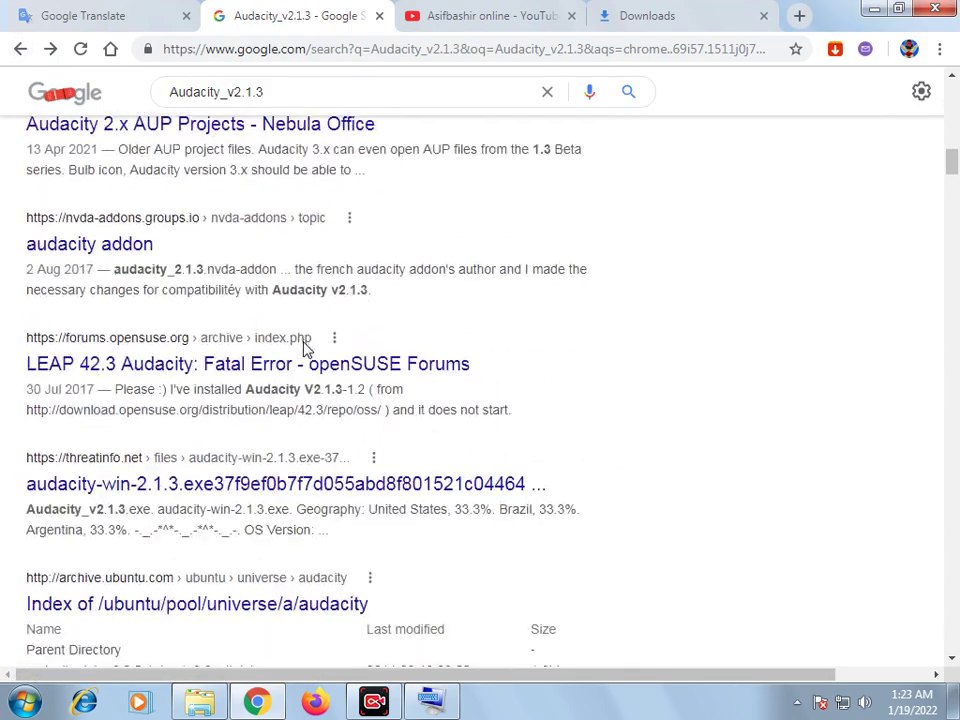
scroll(307, 352, "down", 10)
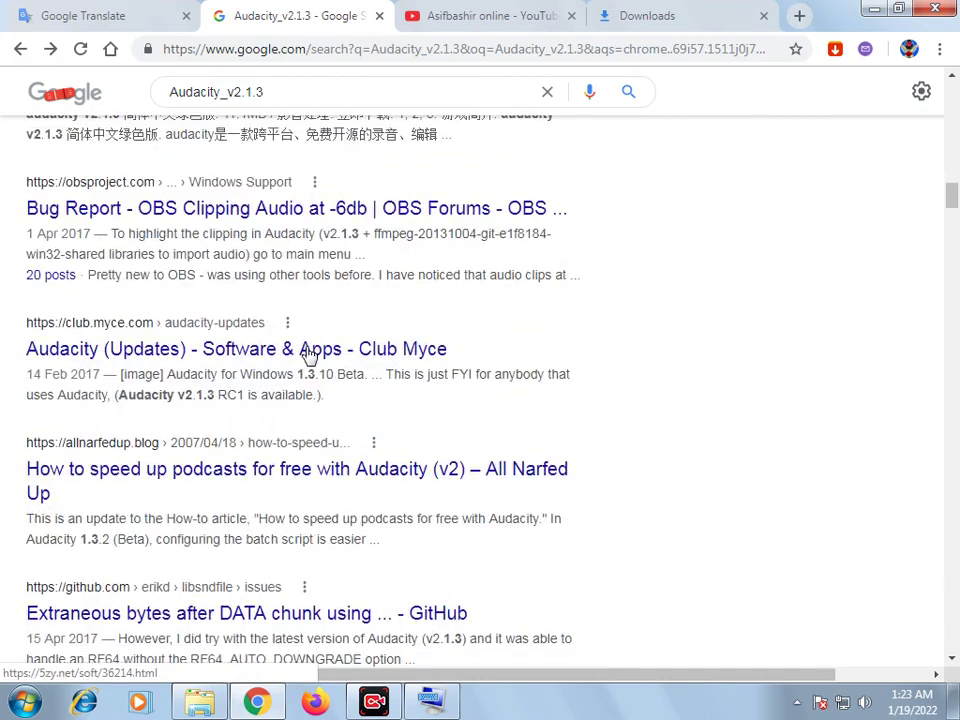
scroll(307, 347, "up", 3)
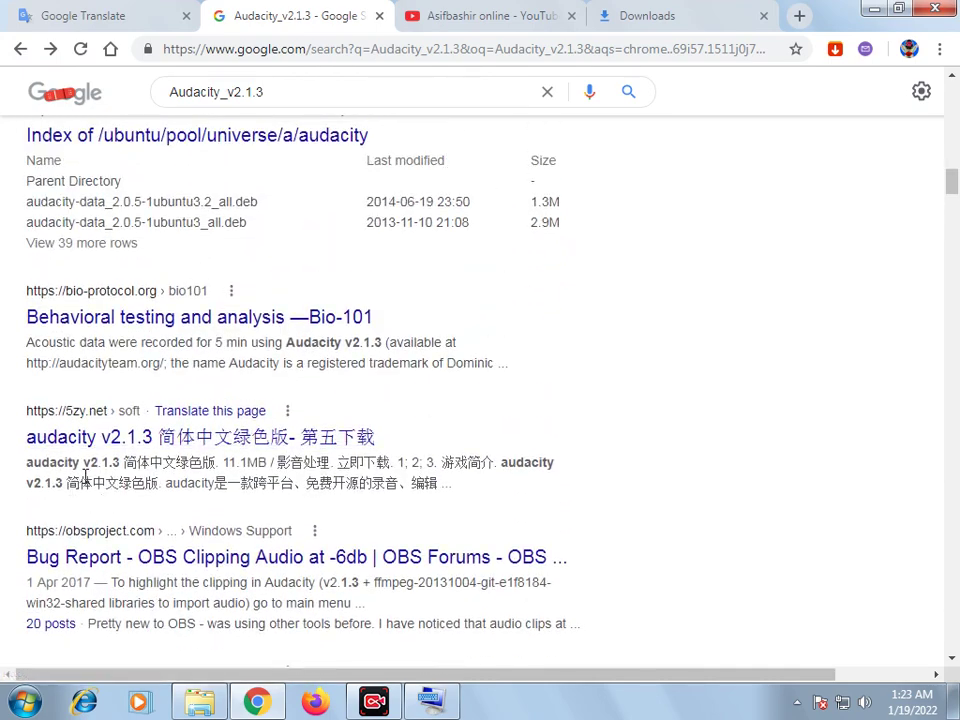
scroll(218, 393, "up", 7)
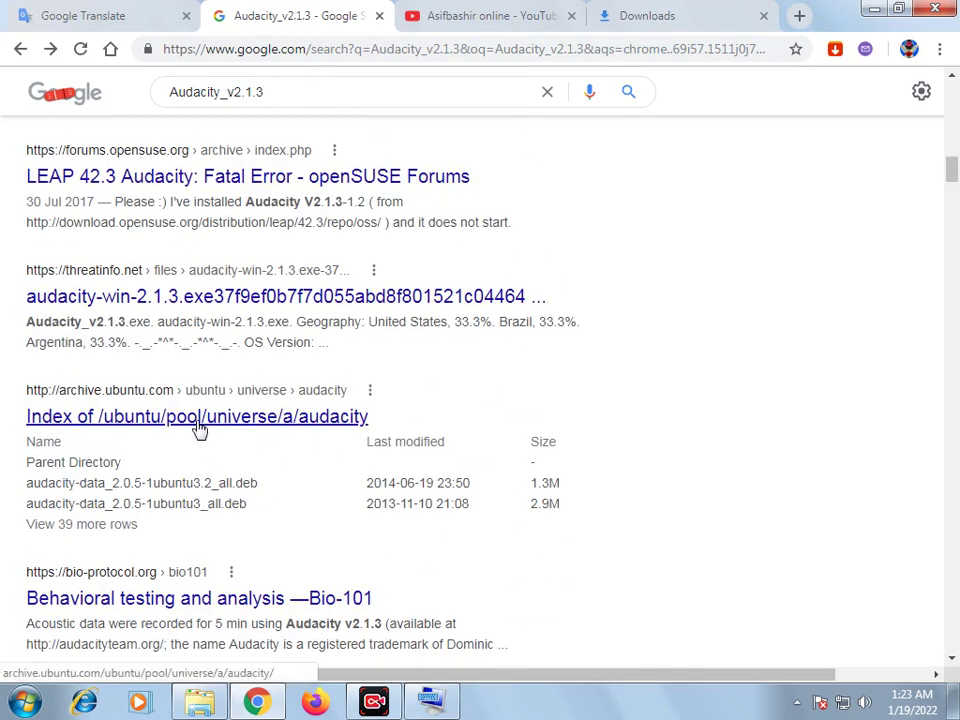
scroll(345, 397, "up", 15)
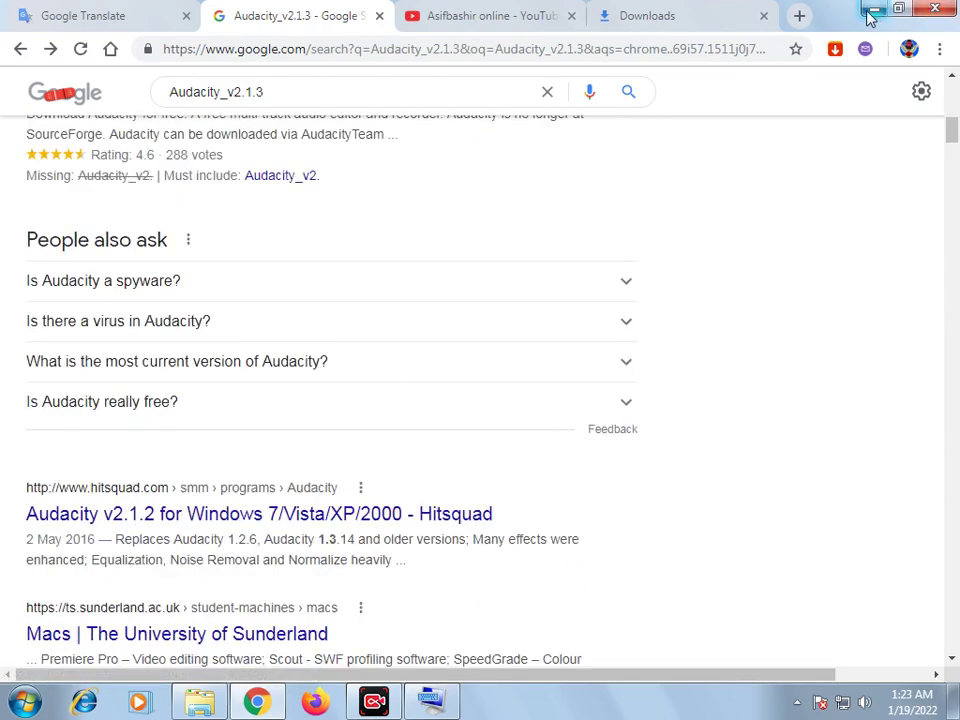
Switch to the file explorer and run the Audacity_v2.1.3 installer from the new software folder on drive F:
left_click(870, 14)
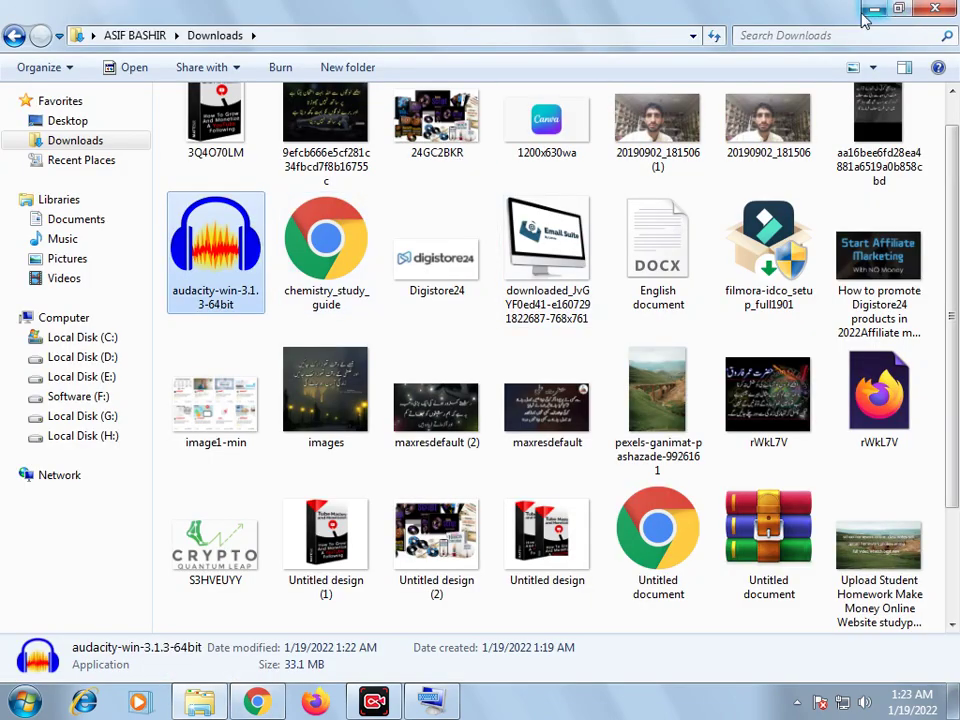
left_click(13, 36)
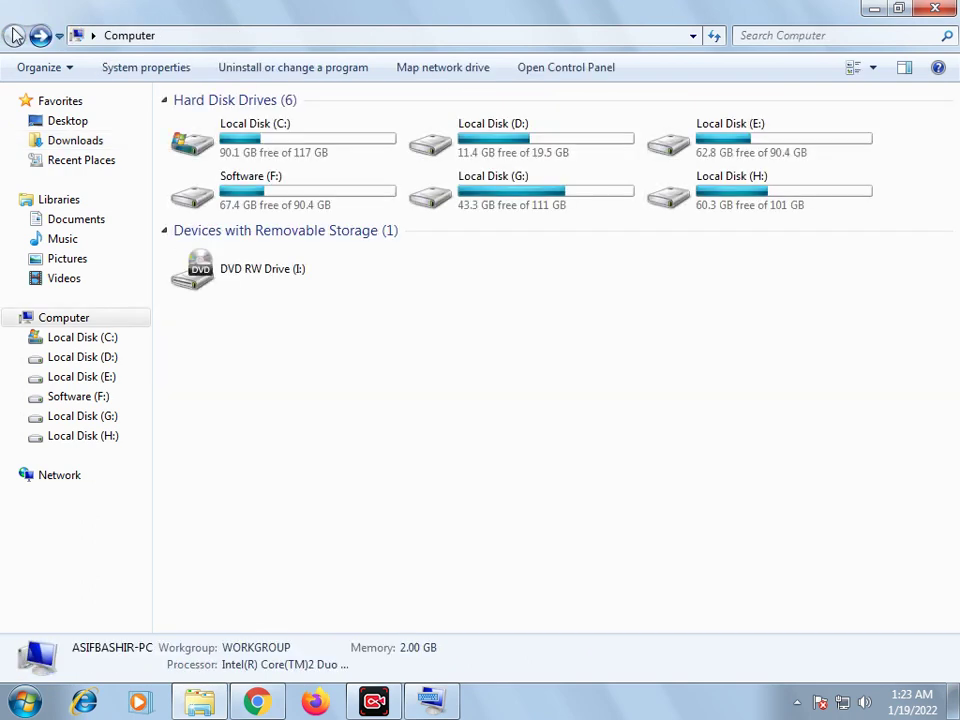
double_click(290, 195)
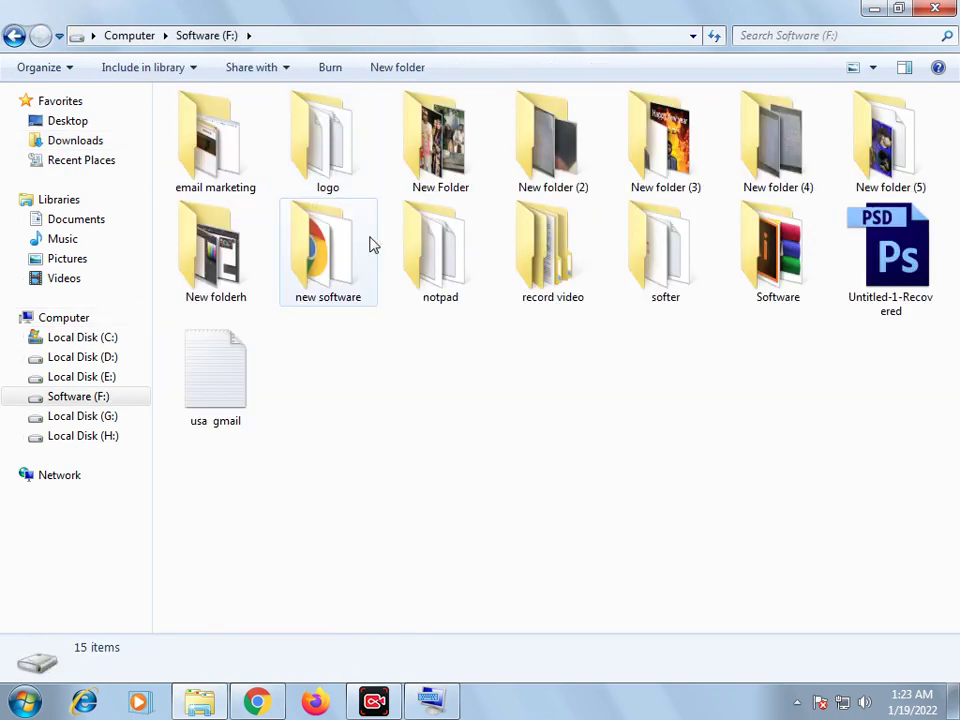
double_click(335, 265)
left_click(332, 262)
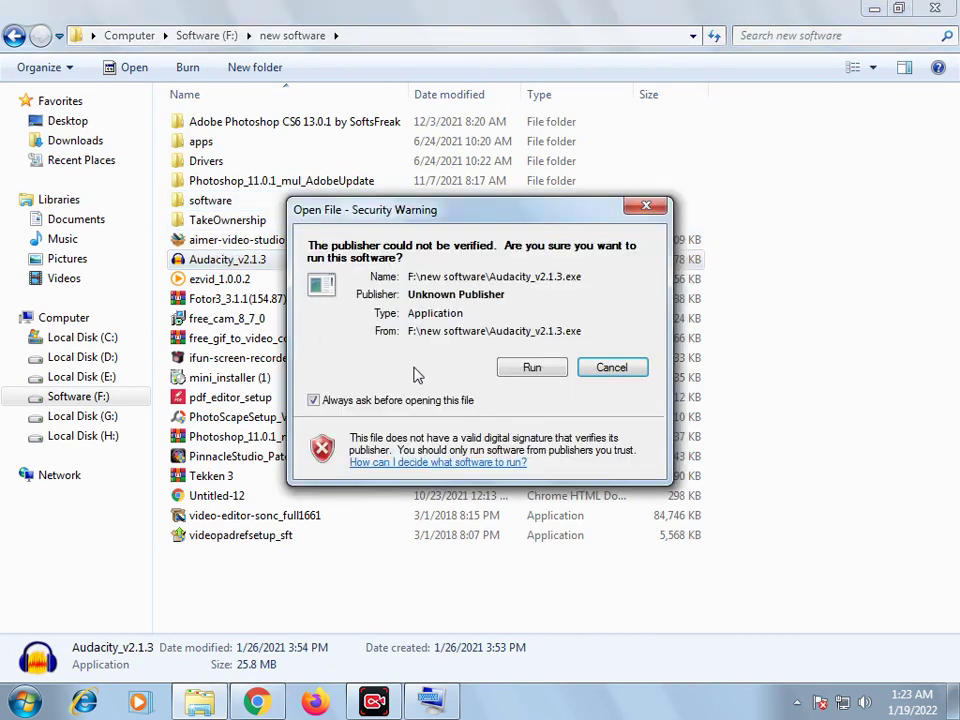
left_click(531, 372)
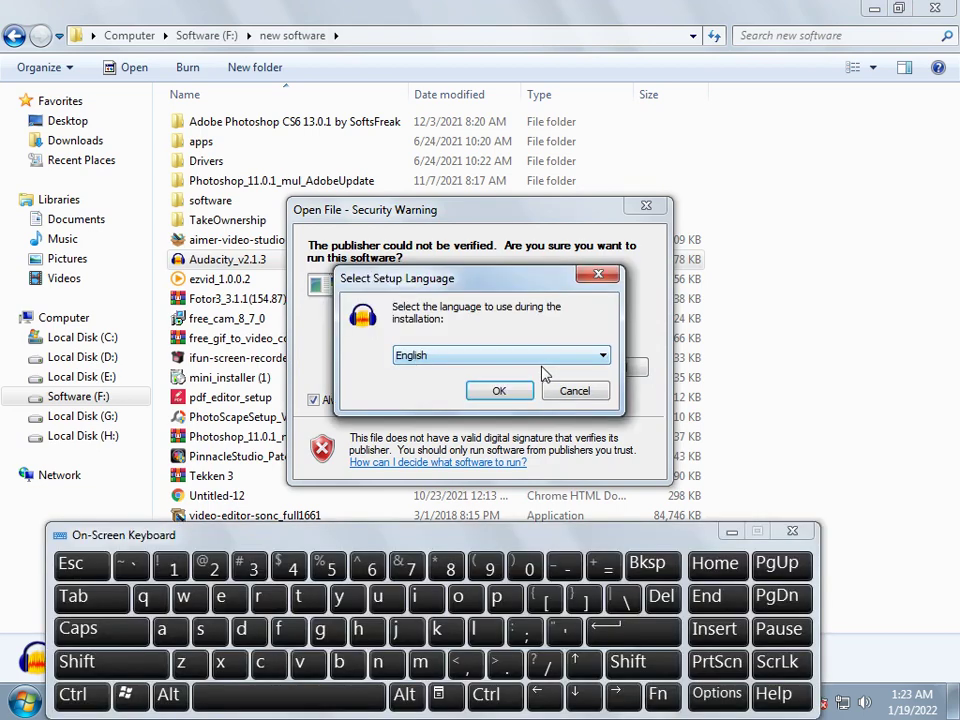
Advance the Audacity setup in English, keeping the default destination folder and the desktop shortcut
left_click(497, 392)
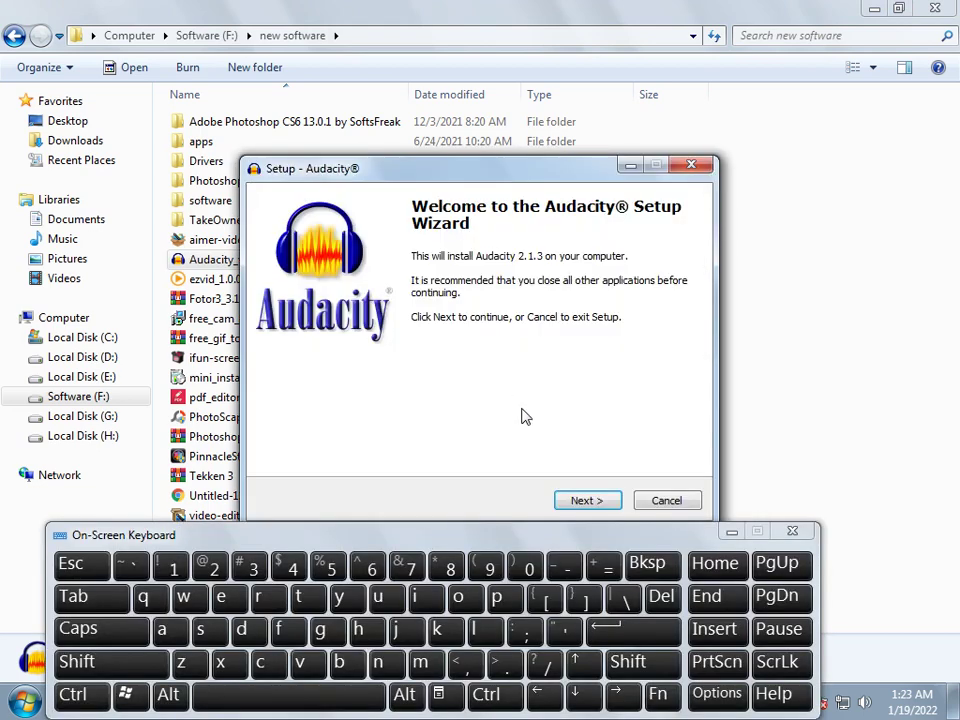
left_click(590, 500)
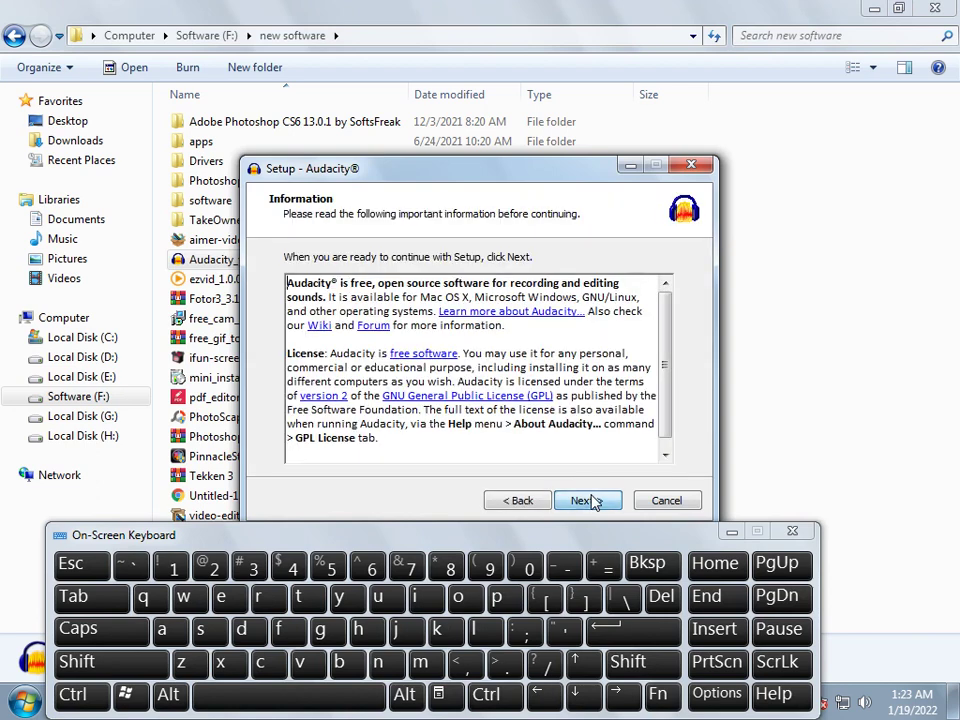
left_click(588, 500)
left_click(590, 503)
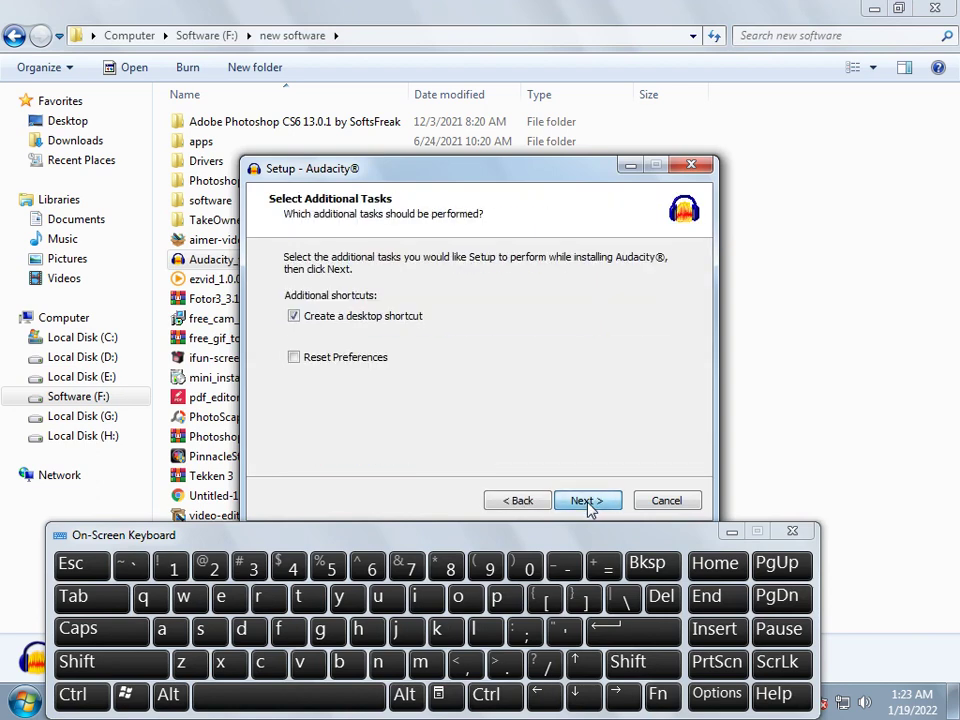
left_click(590, 505)
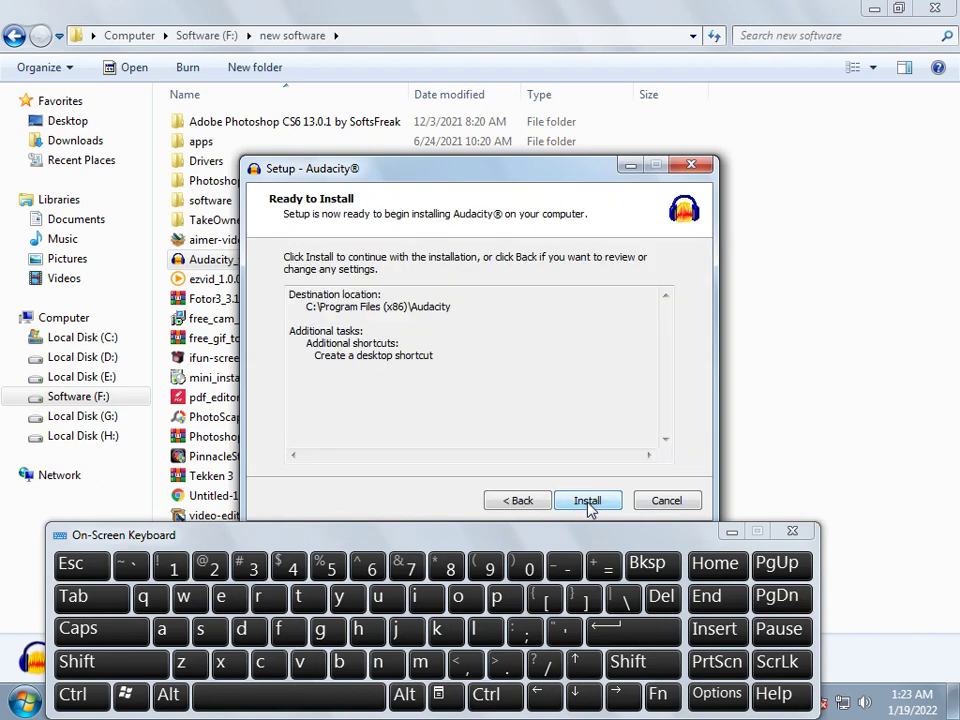
Return to the additional setup tasks, enable Reset Preferences and start the installation
left_click(509, 504)
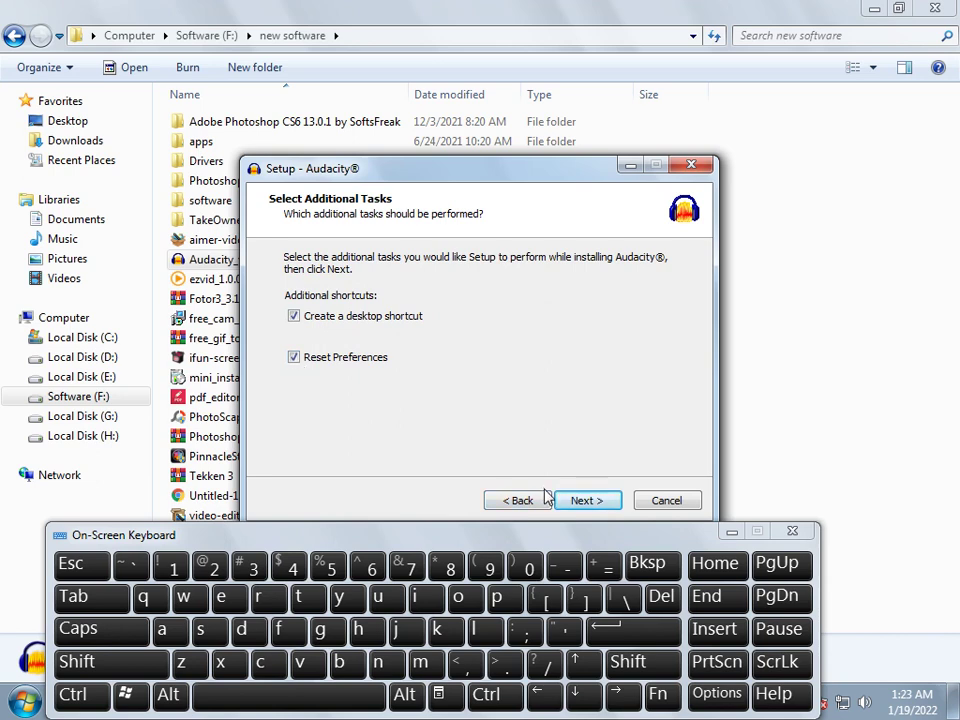
left_click(588, 505)
left_click(587, 505)
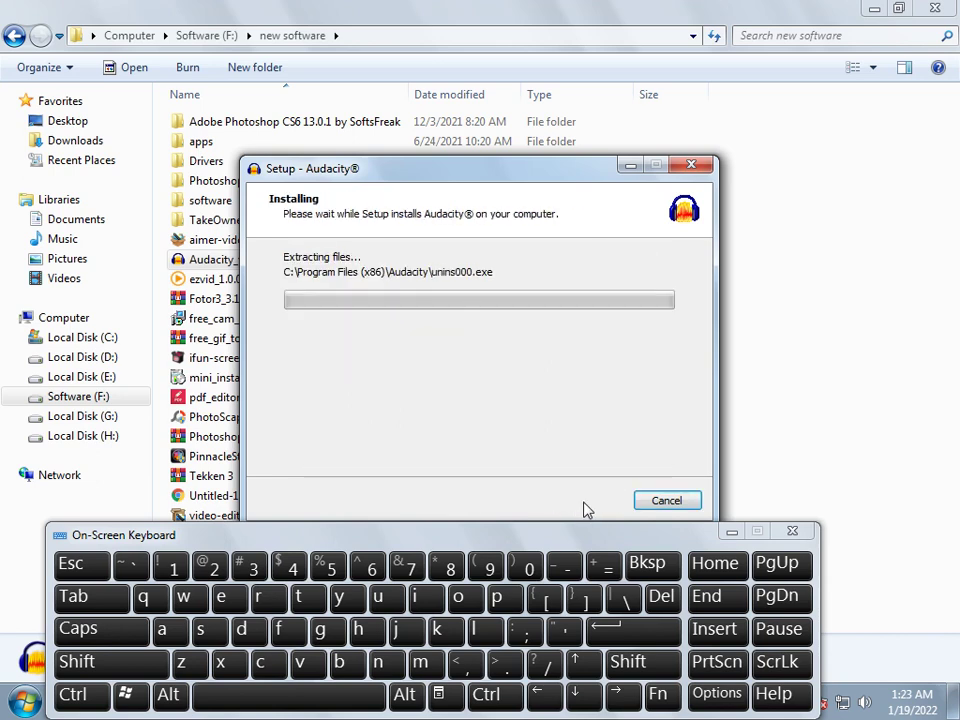
Minimize the on-screen keyboard and finish the setup with Launch Audacity enabled
left_click(731, 531)
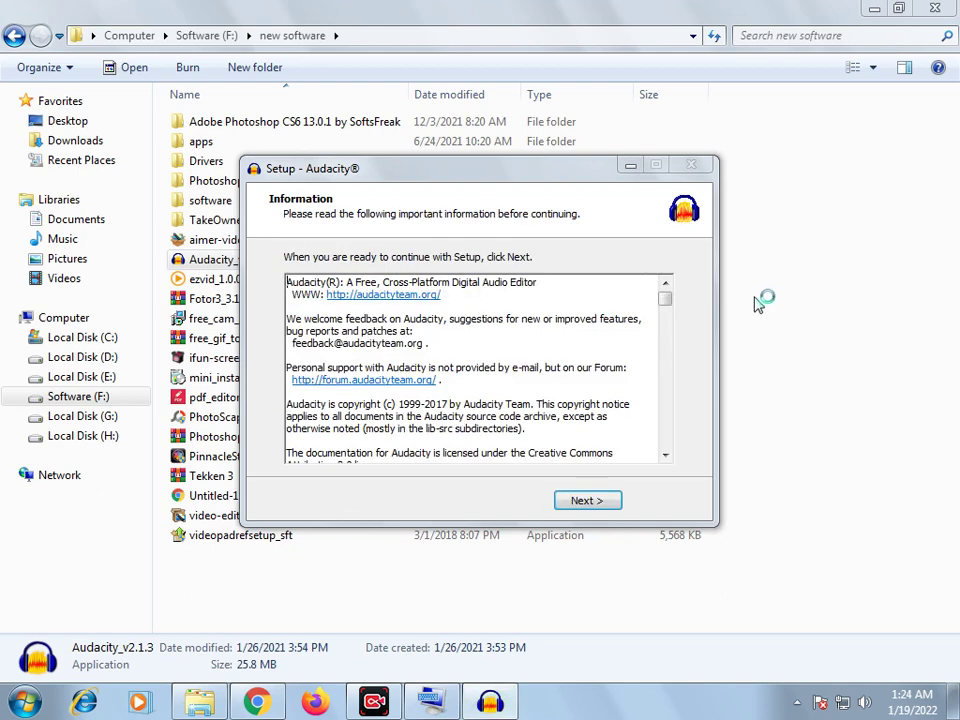
left_click(583, 505)
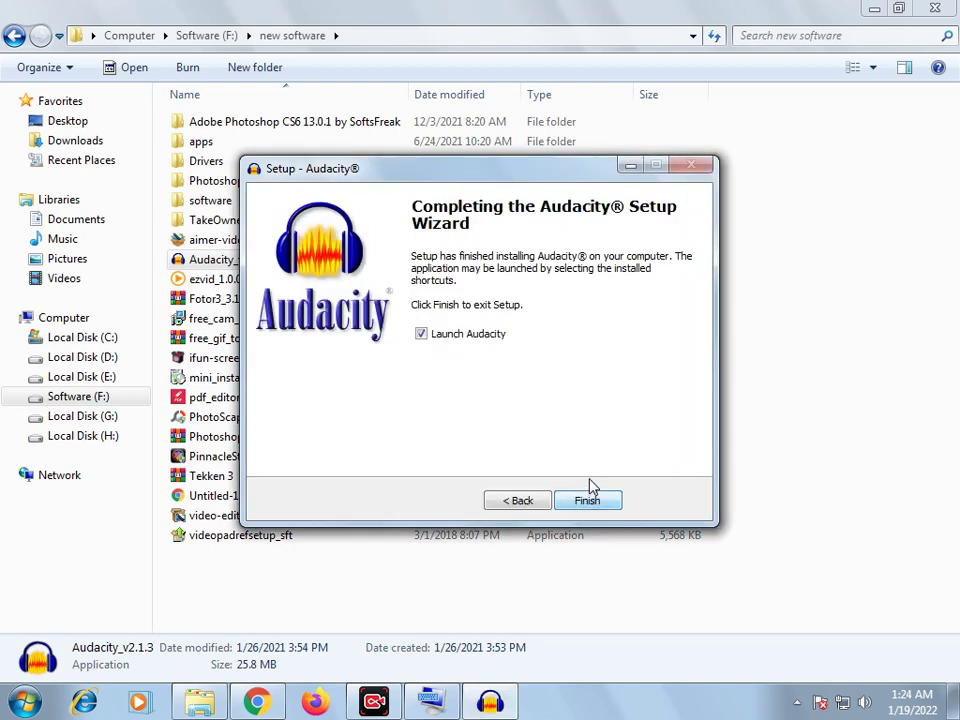
left_click(585, 501)
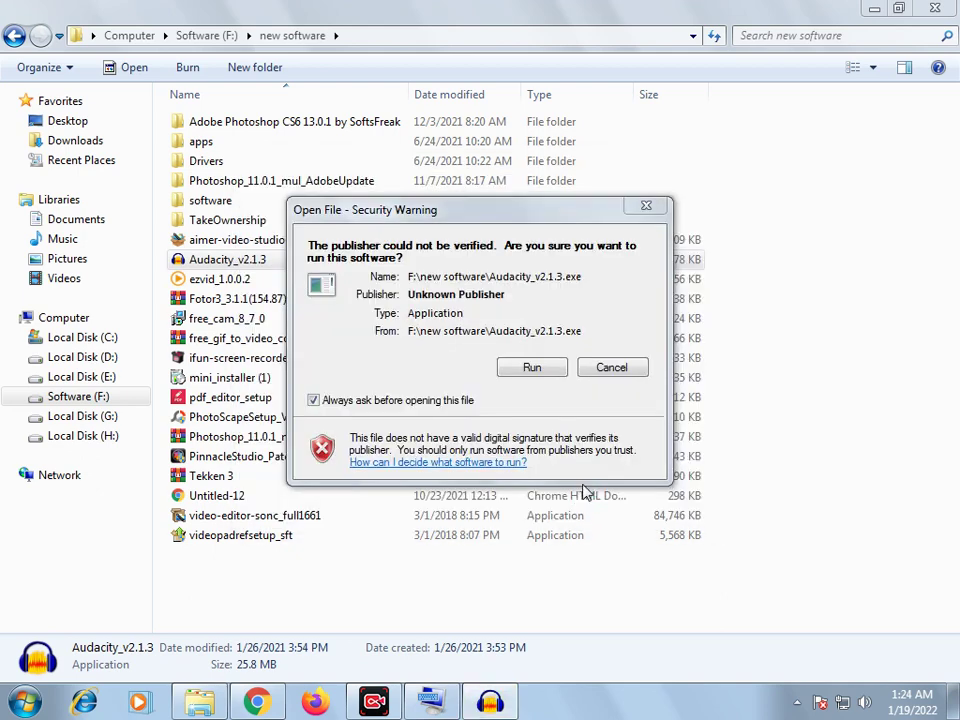
Cancel the installer's leftover security warning, and close the folder window and Audacity's welcome message
left_click(597, 365)
left_click(606, 366)
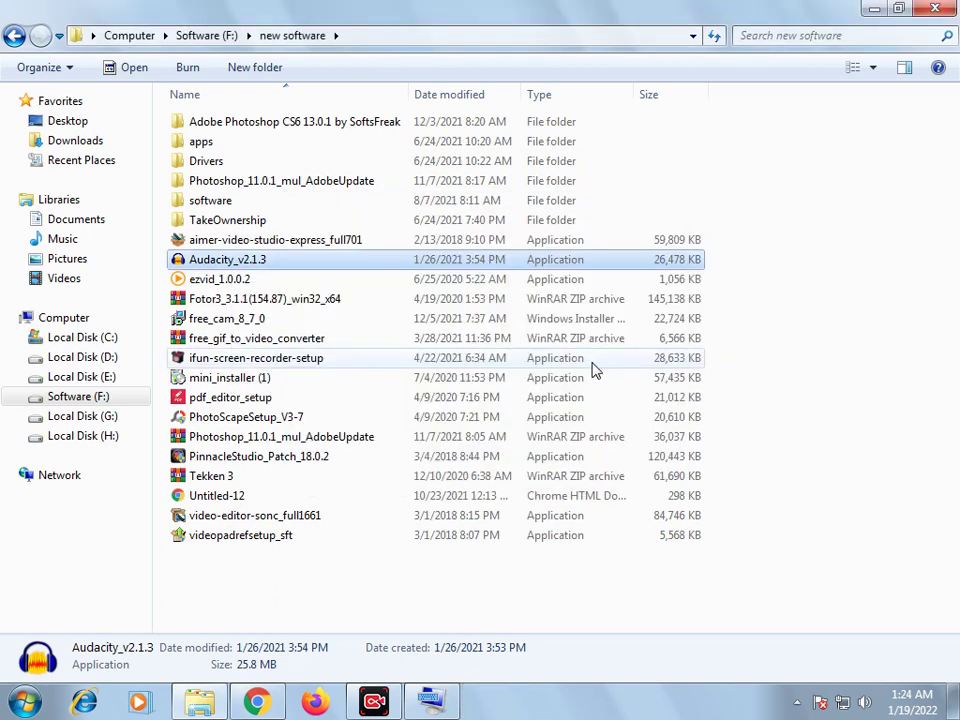
left_click(934, 9)
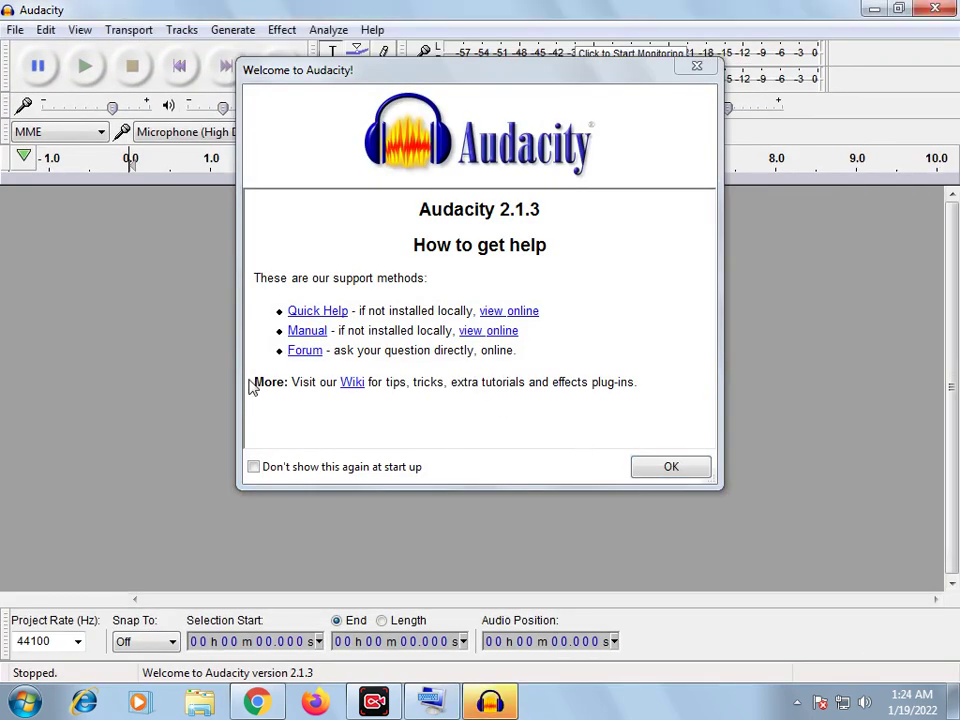
left_click(667, 468)
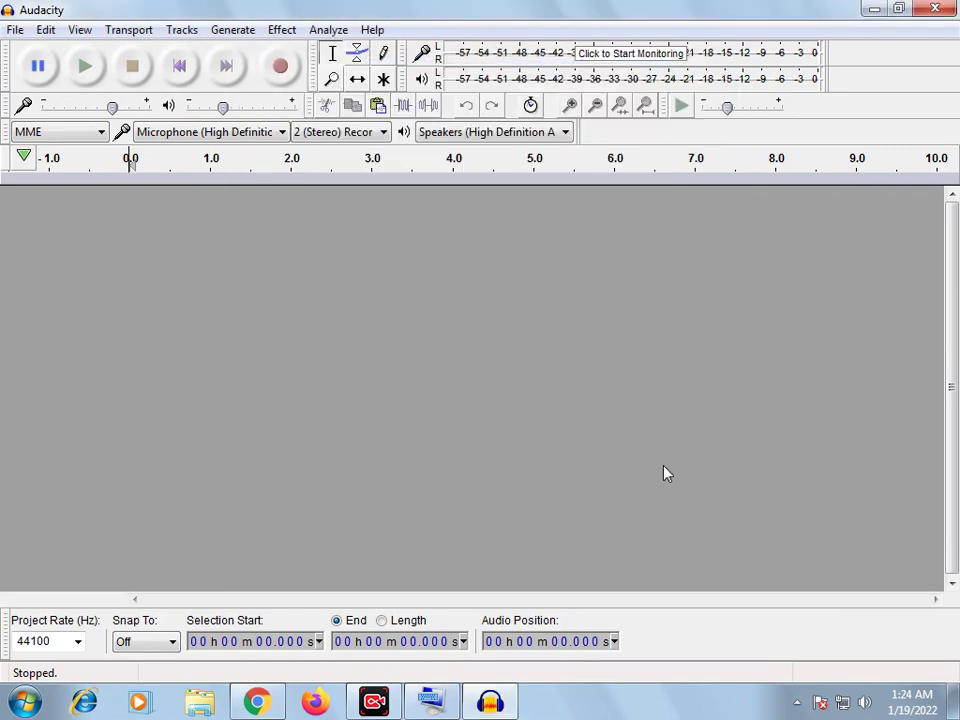
Record a stereo microphone track about 11 seconds long and stop the recording
left_click(282, 67)
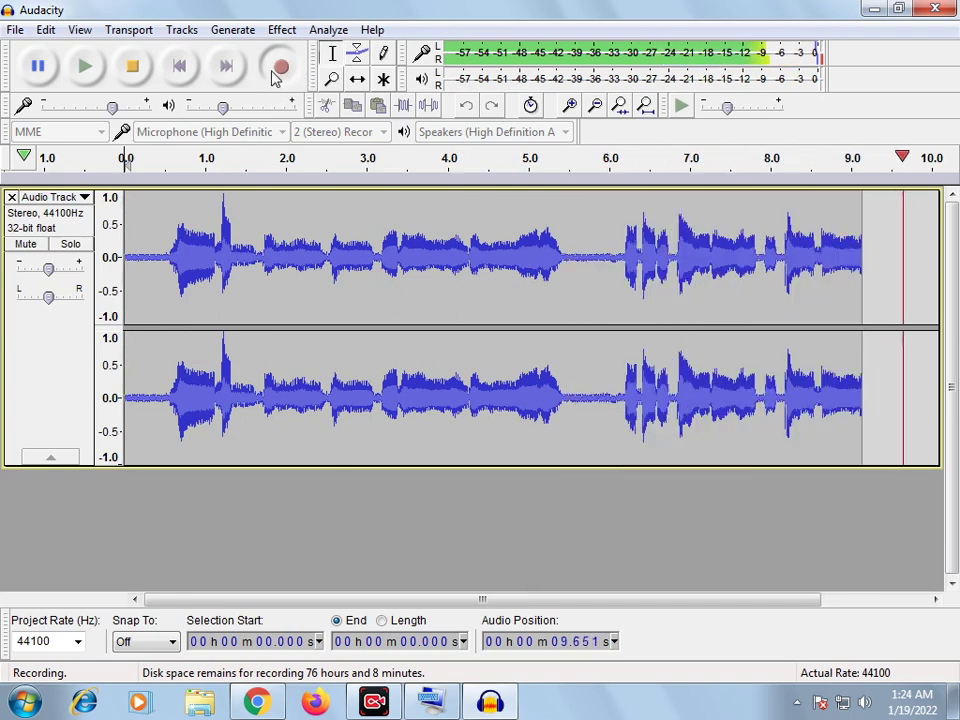
left_click(133, 68)
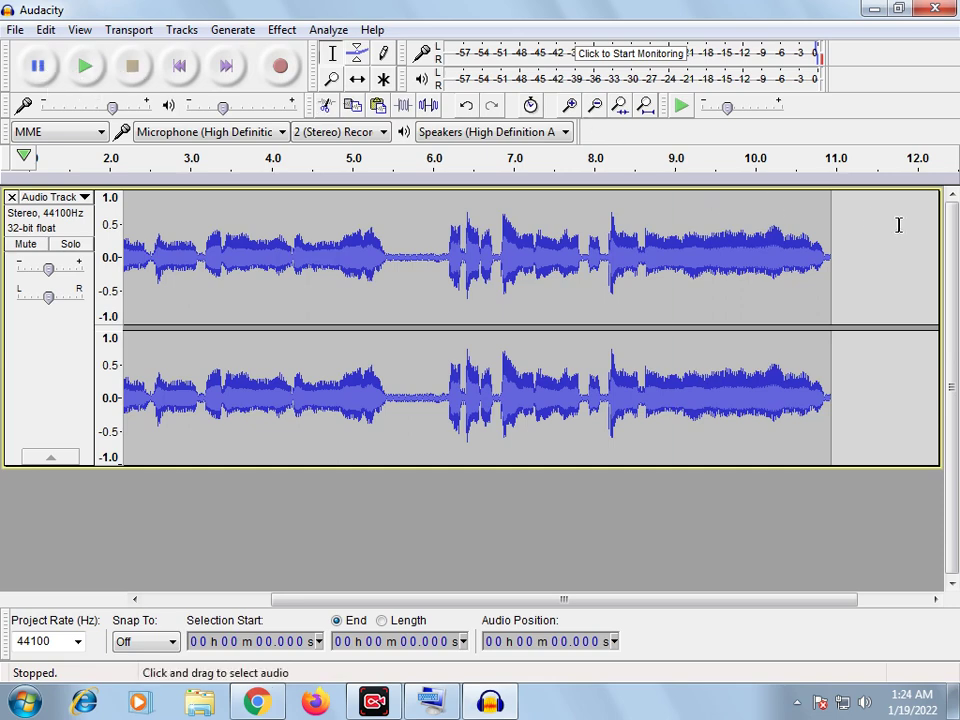
Record a second audio track to about 10.4 seconds, pausing and resuming once partway and pausing again at the end
left_click(281, 67)
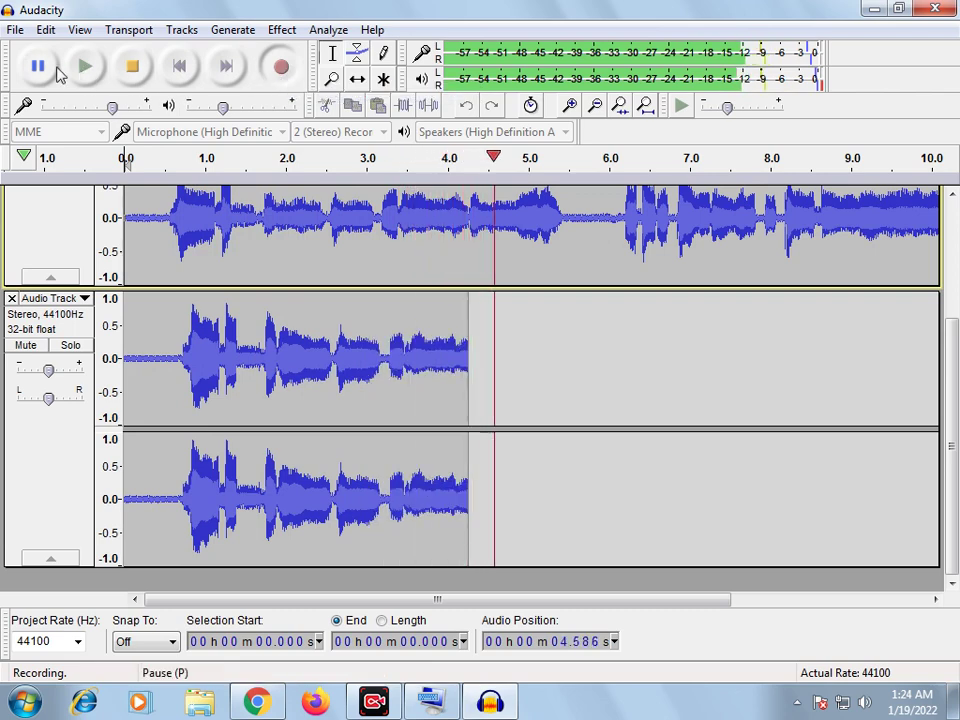
left_click(40, 70)
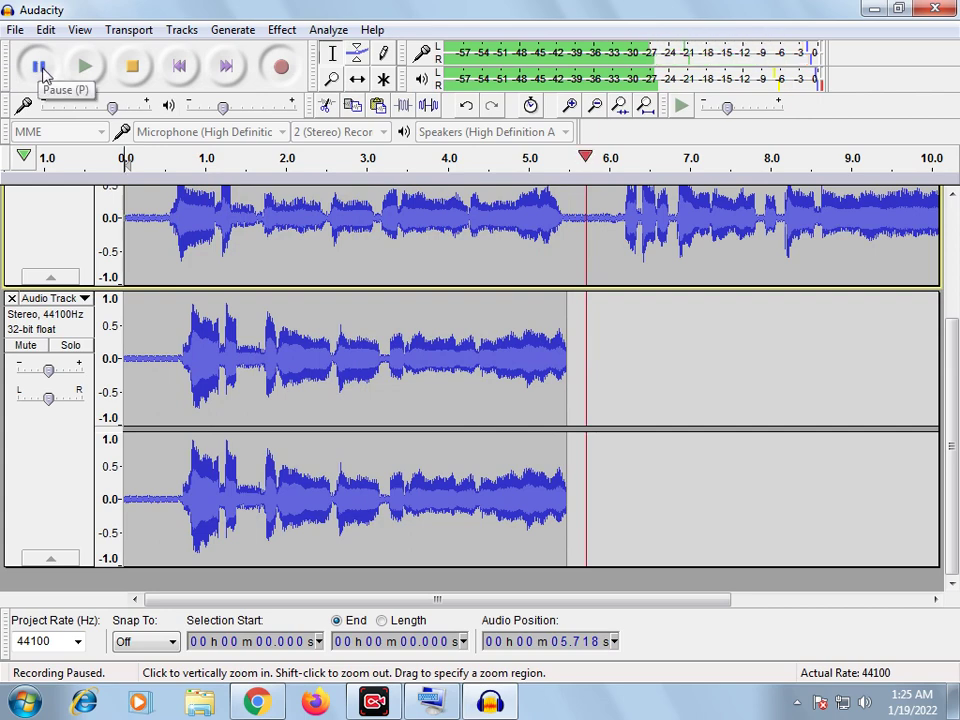
left_click(40, 68)
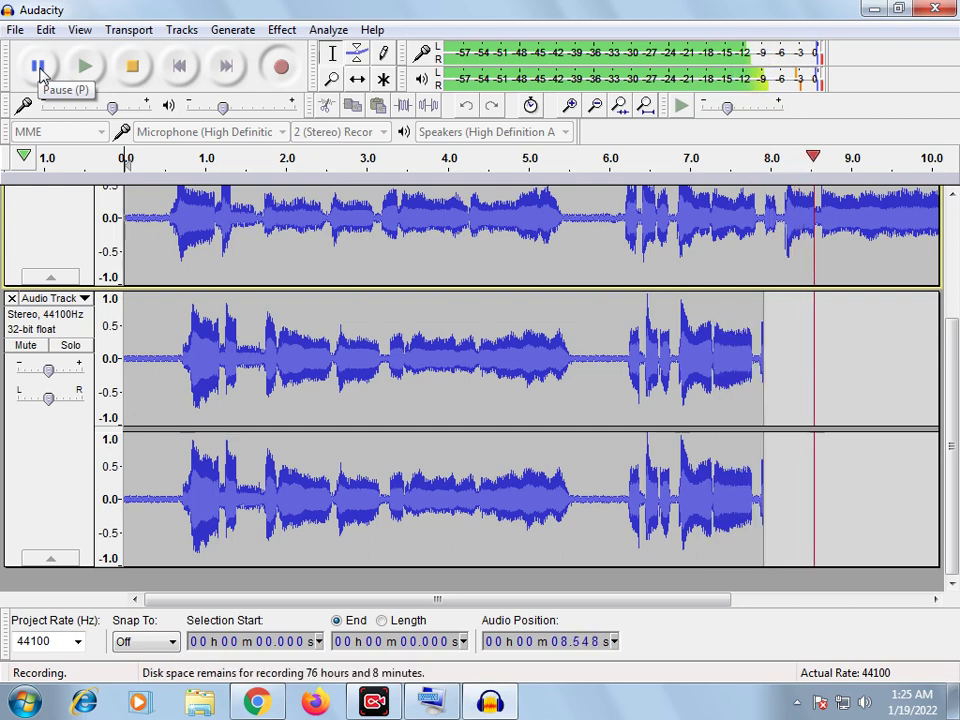
left_click(40, 68)
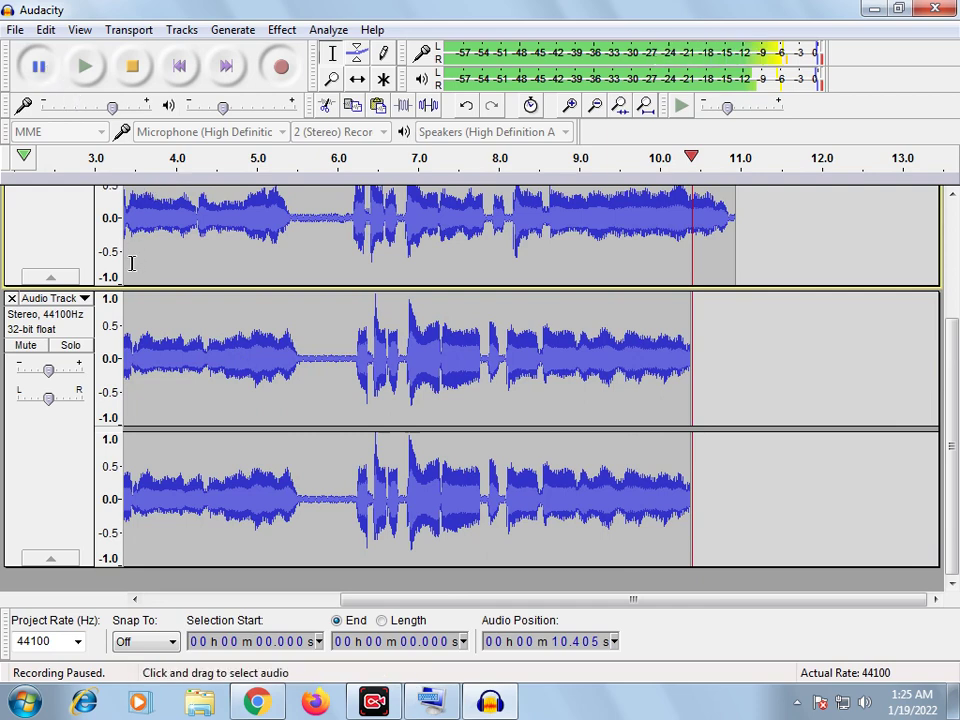
Delete both recorded audio tracks from the project
left_click(12, 299)
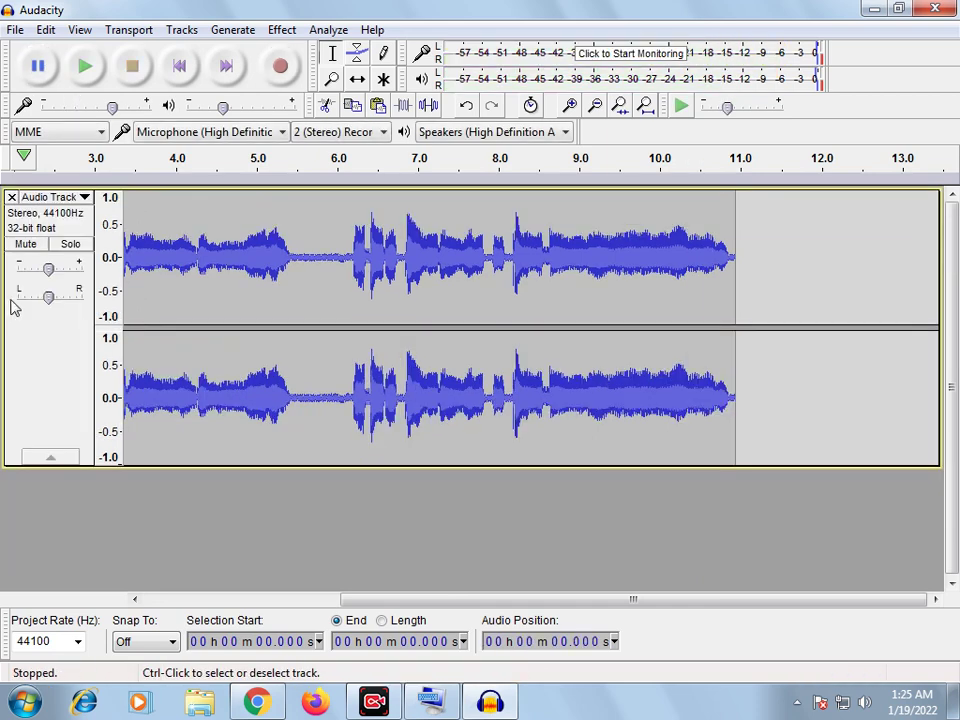
left_click(12, 198)
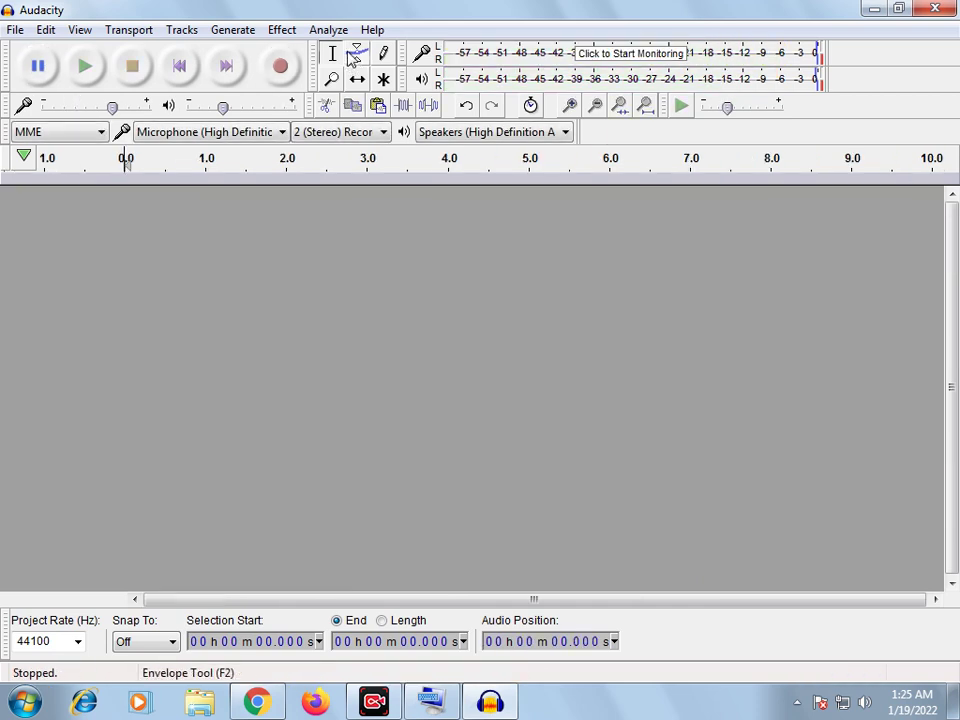
Record a stereo microphone track about 11.8 seconds long, pausing and resuming once partway, pausing again at the end and stopping the recording
left_click(280, 68)
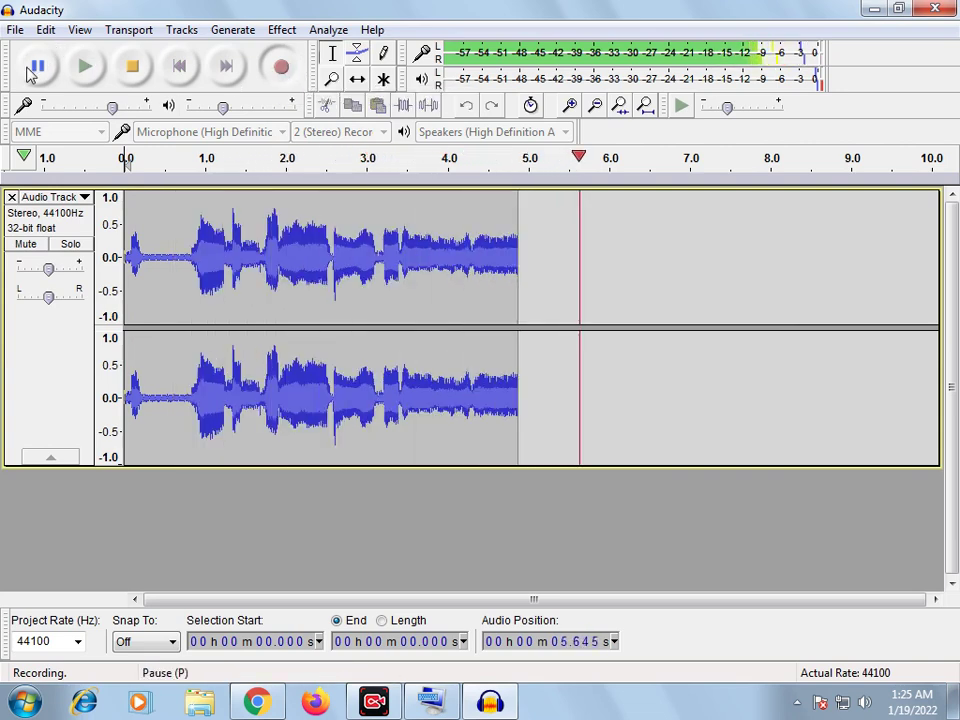
left_click(38, 66)
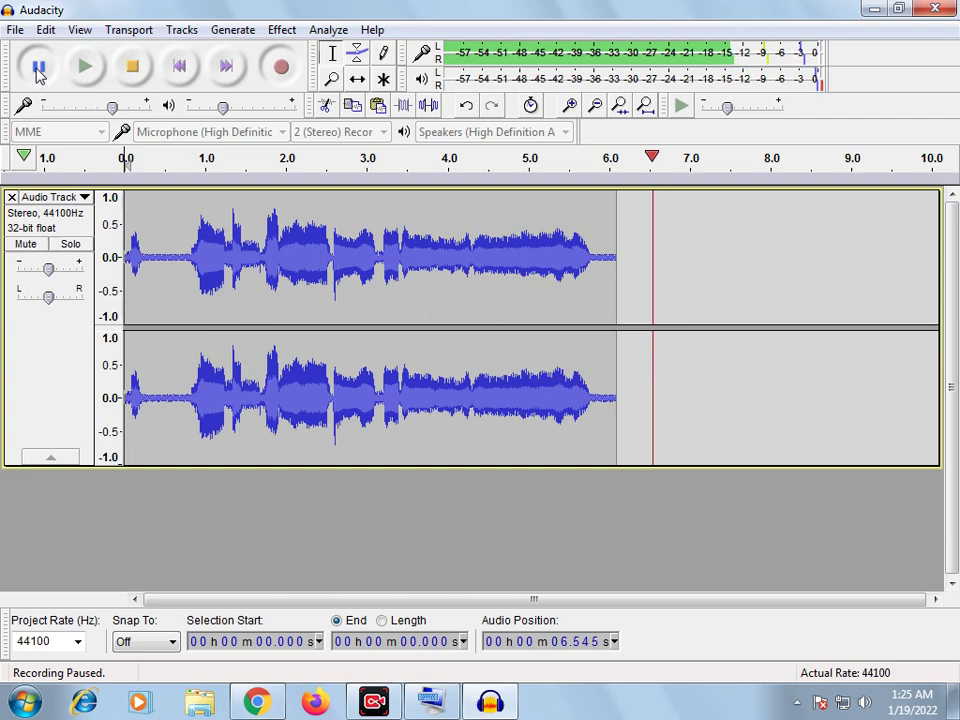
left_click(38, 67)
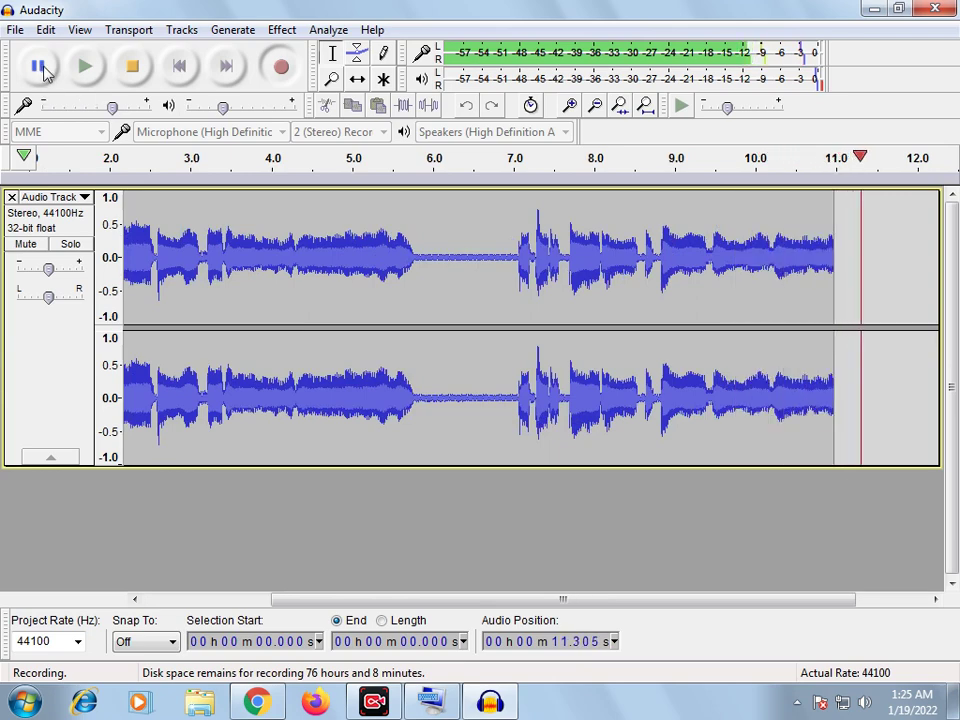
left_click(40, 67)
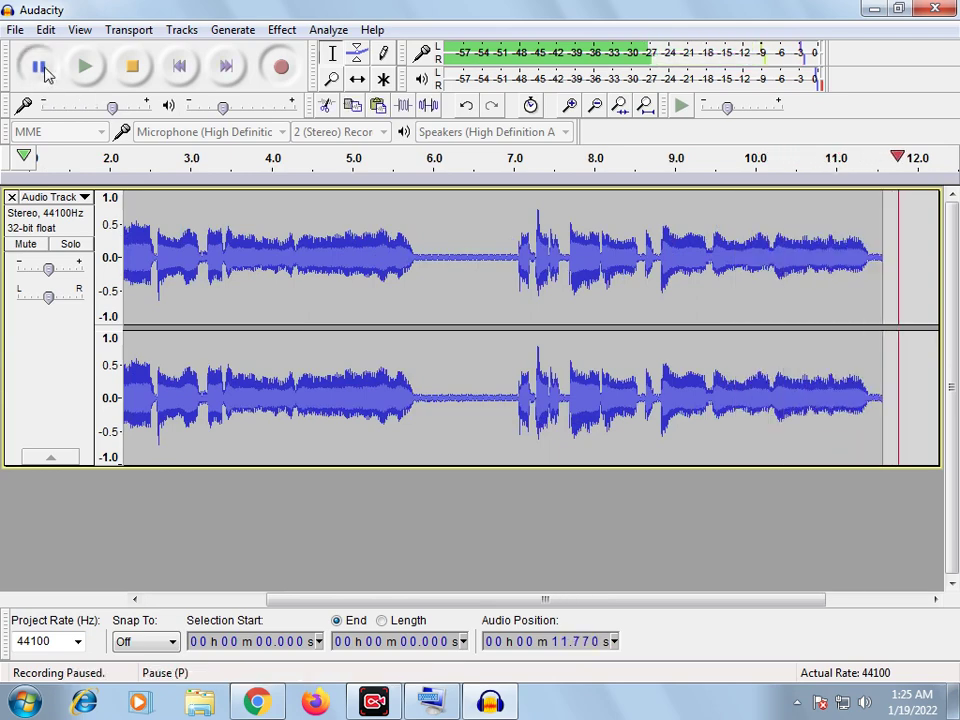
left_click(133, 67)
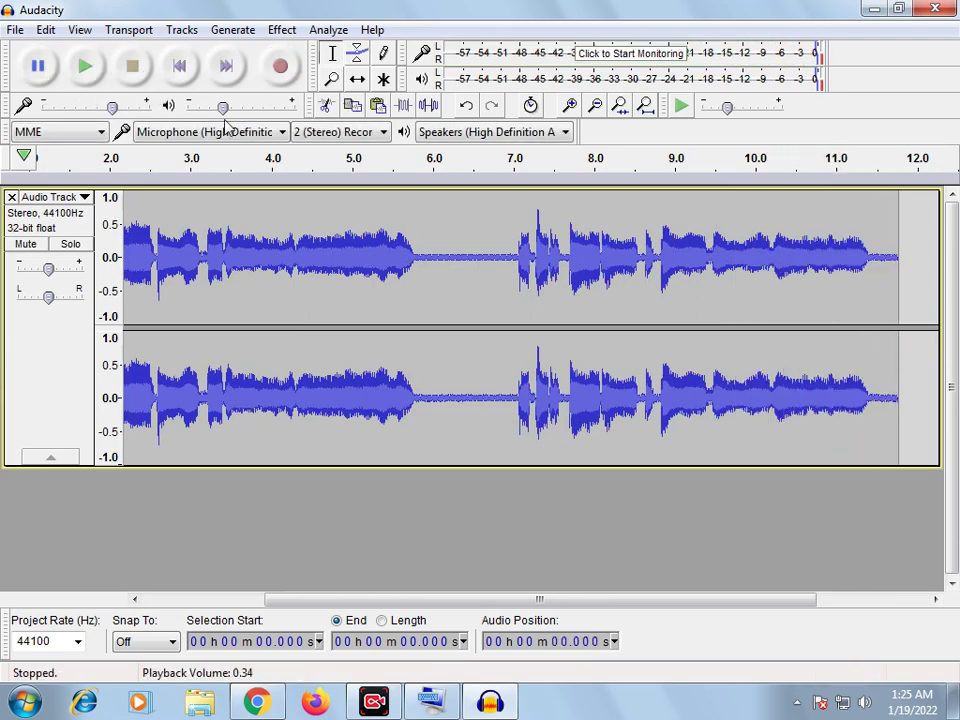
Normalize the whole recorded track to a maximum amplitude of -1.0 dB with DC offset removal
left_click(281, 31)
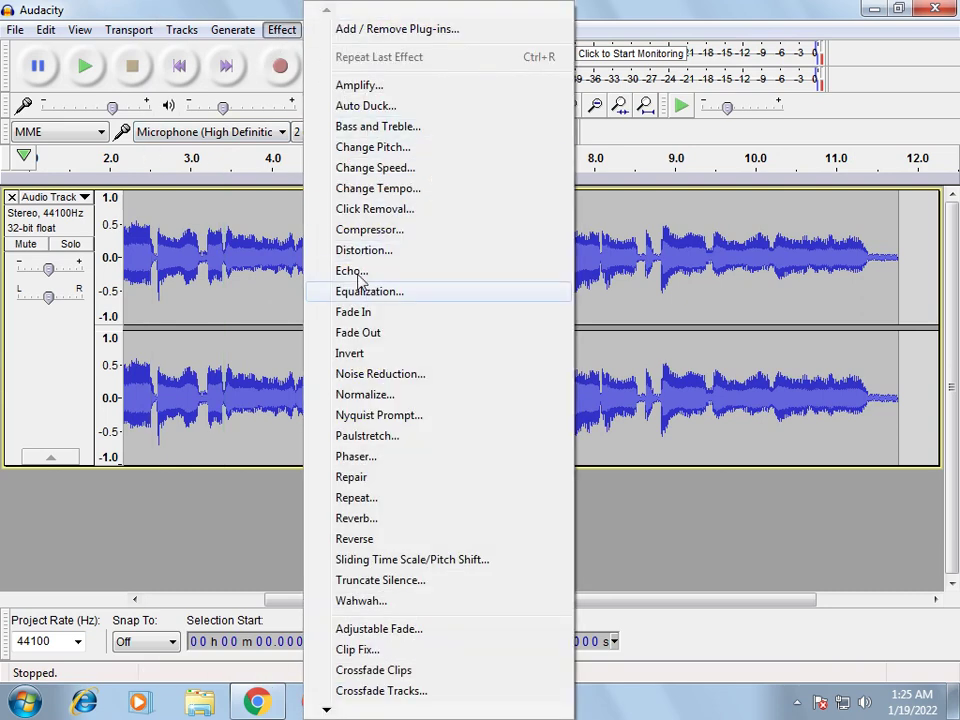
left_click(365, 395)
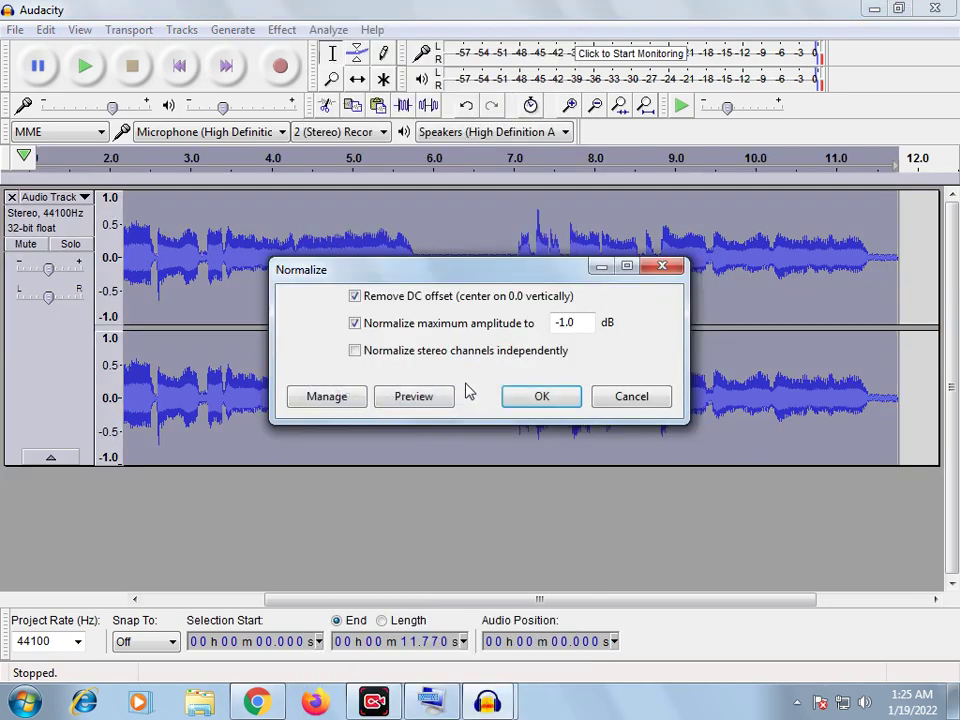
left_click(539, 397)
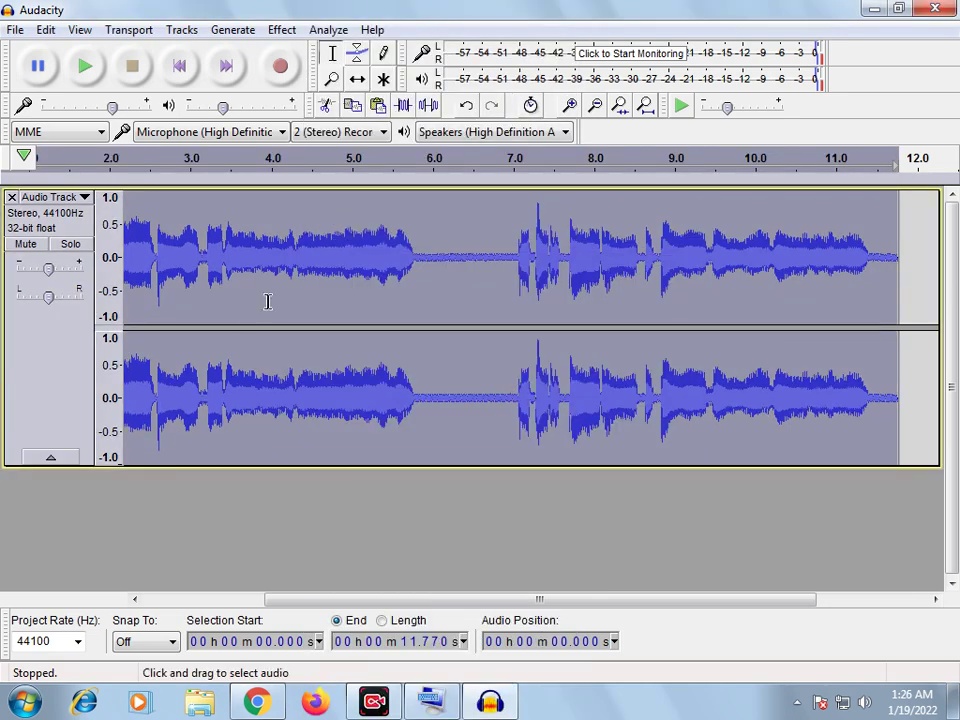
Capture a noise profile for Noise Reduction from the entire selected recording
left_click(284, 30)
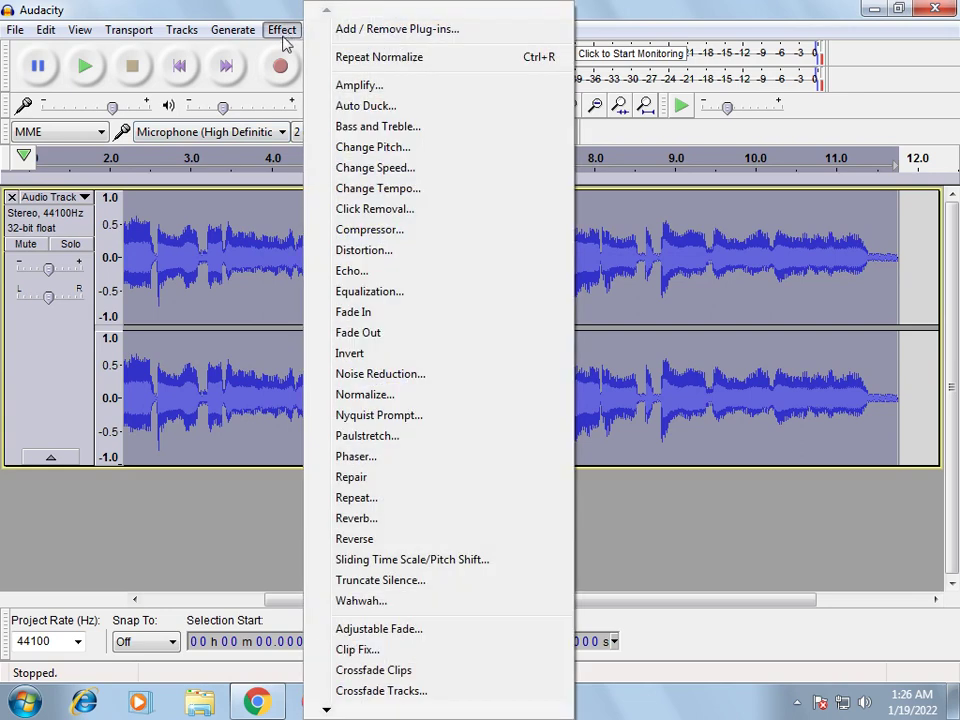
left_click(420, 376)
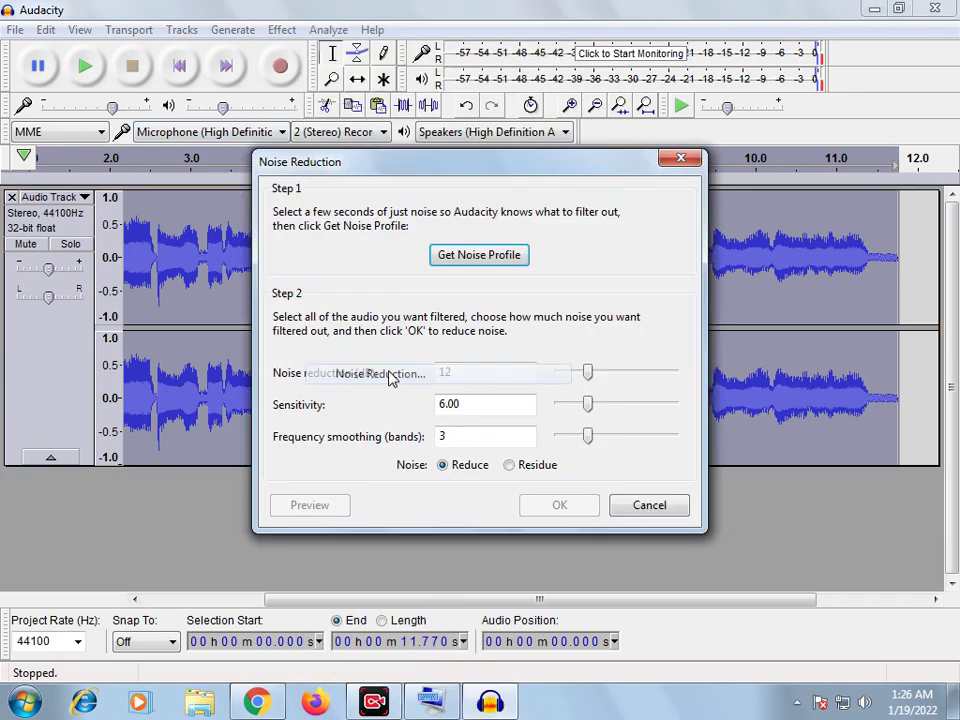
left_click(445, 256)
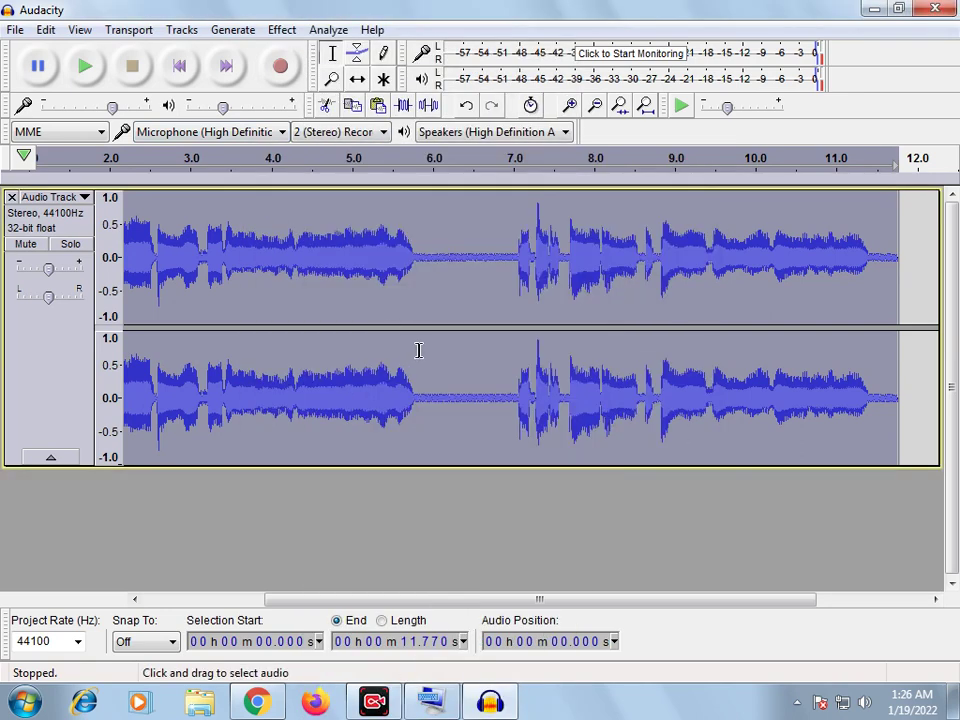
Preview and apply Noise Reduction at 12 dB, sensitivity 6.00 and 3 smoothing bands, and briefly play back the track
left_click(281, 30)
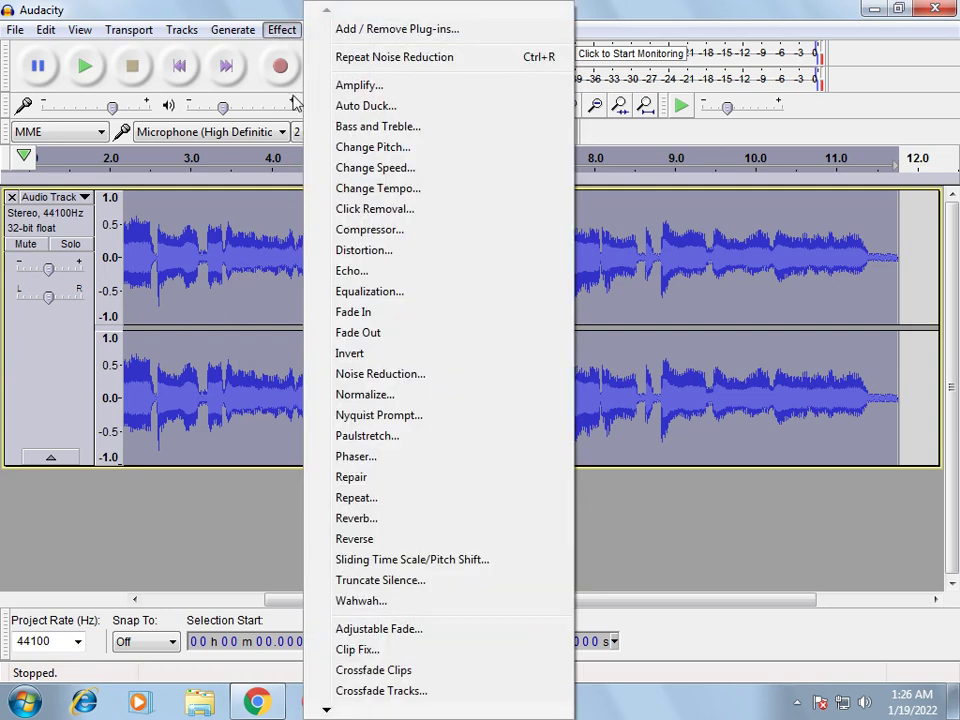
left_click(352, 377)
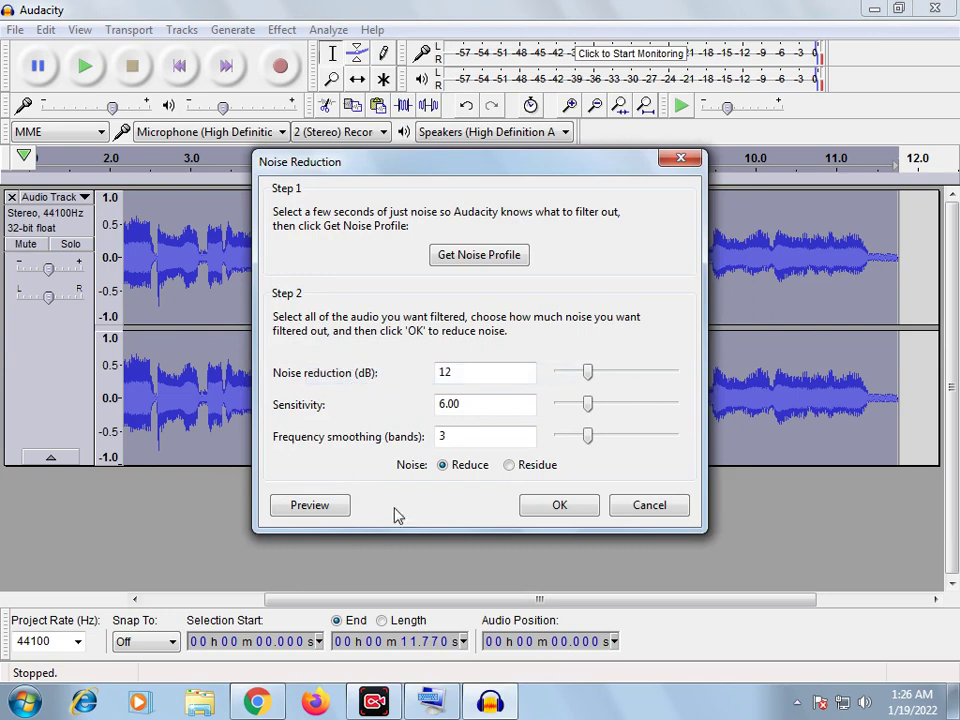
left_click(318, 508)
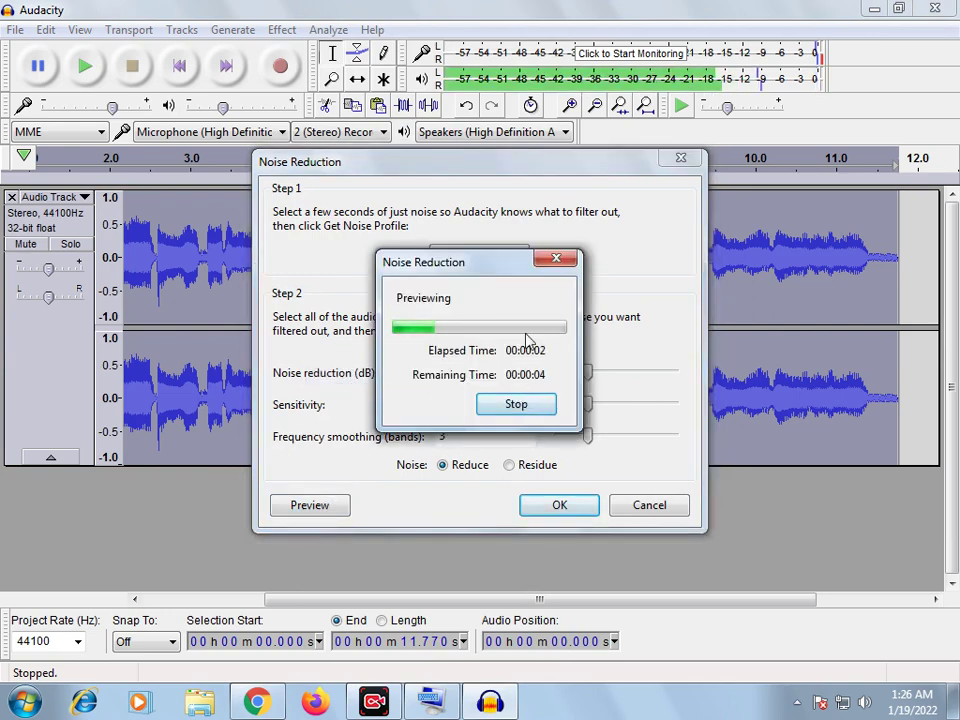
left_click(555, 259)
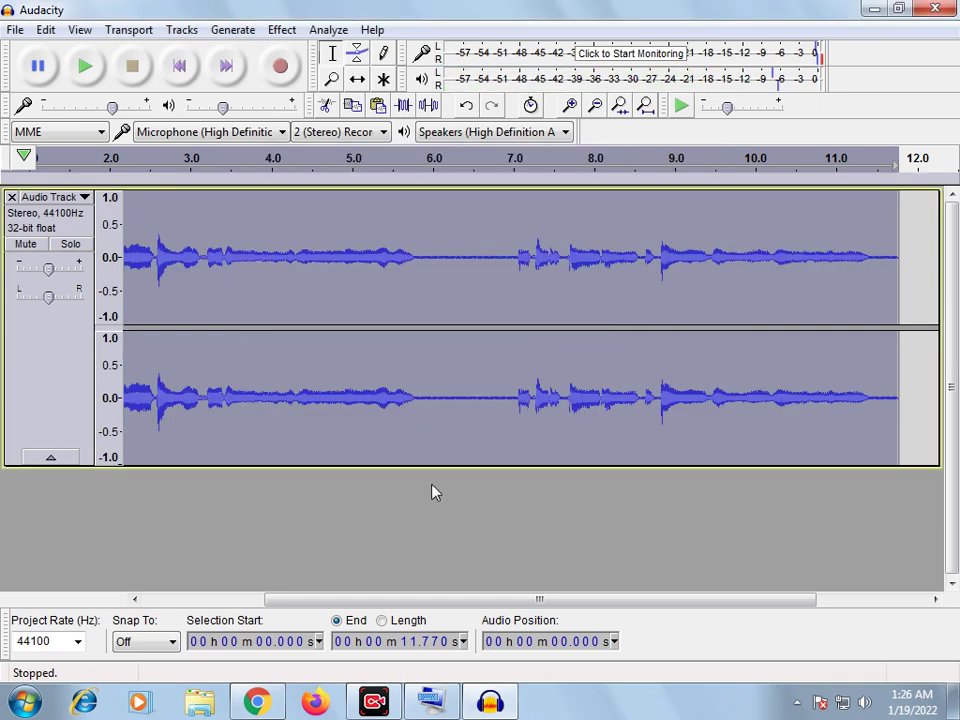
left_click(85, 67)
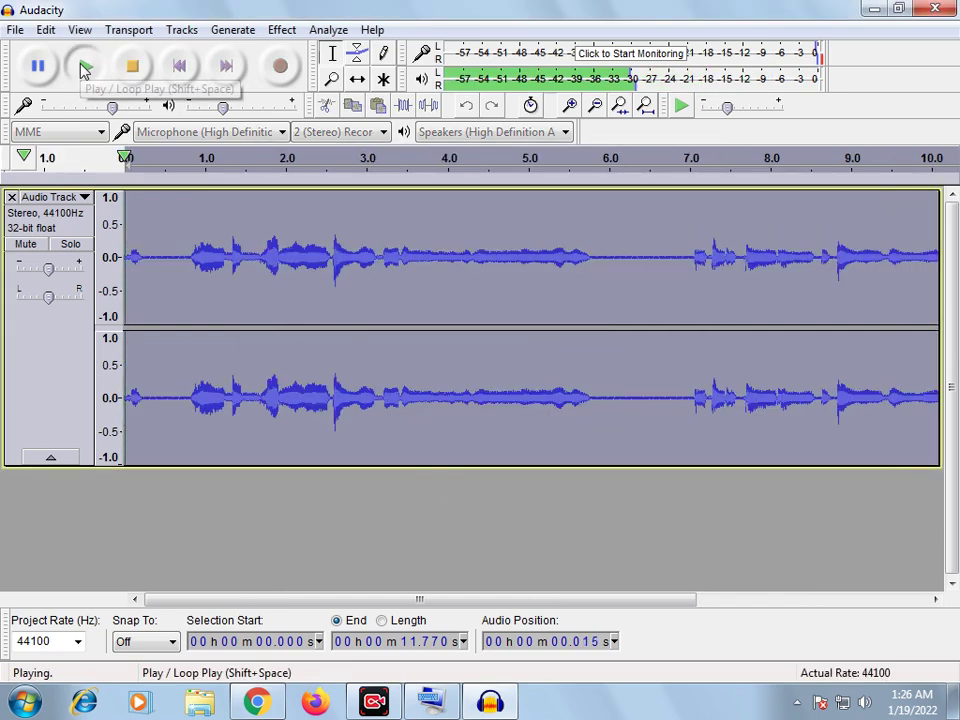
left_click(132, 67)
Set up an Echo effect for the selected track with a delay time of 0.3 seconds and a decay factor of 0.3
left_click(280, 30)
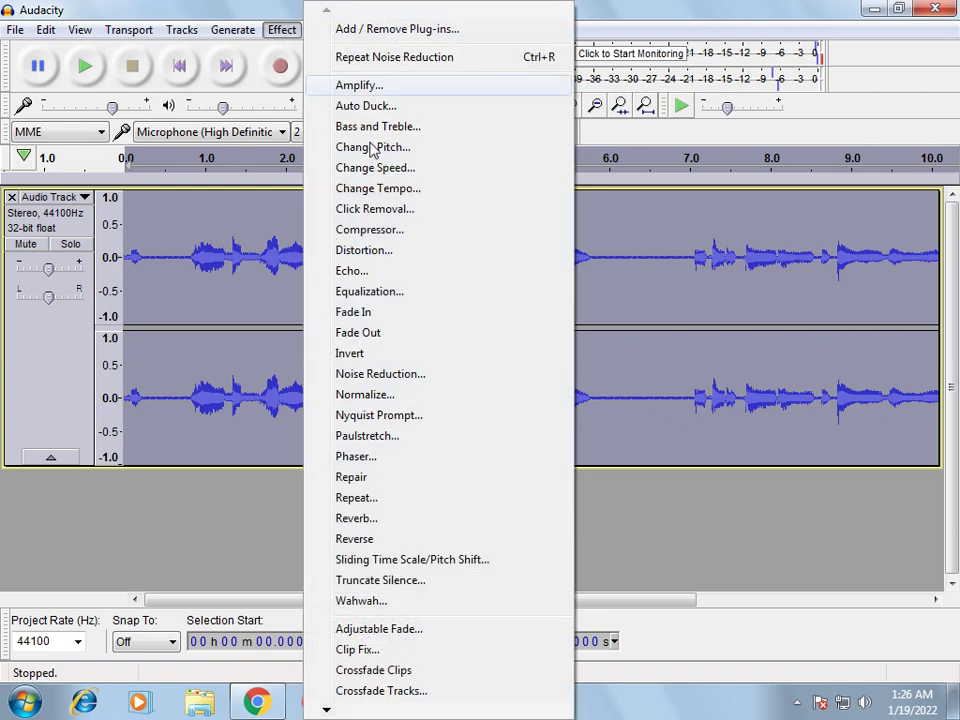
left_click(375, 272)
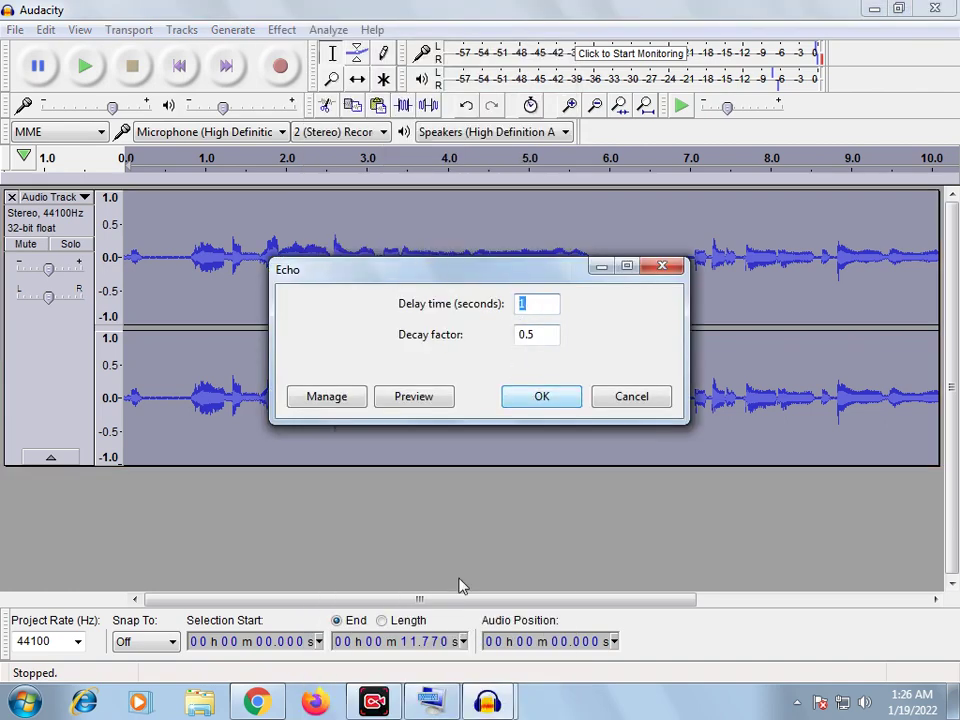
left_click(431, 701)
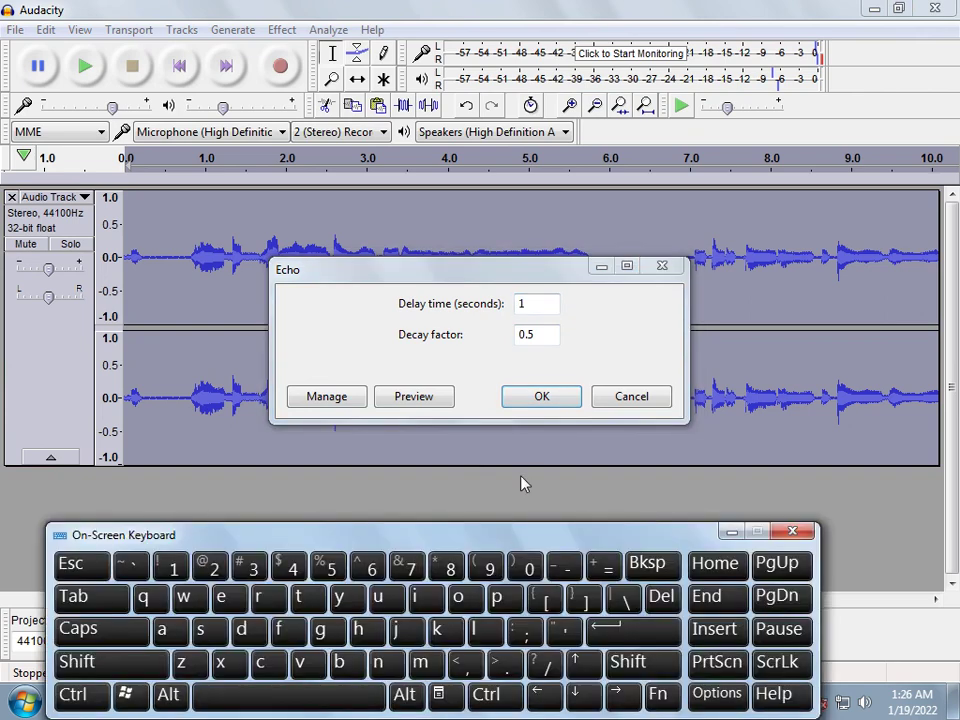
left_click(530, 307)
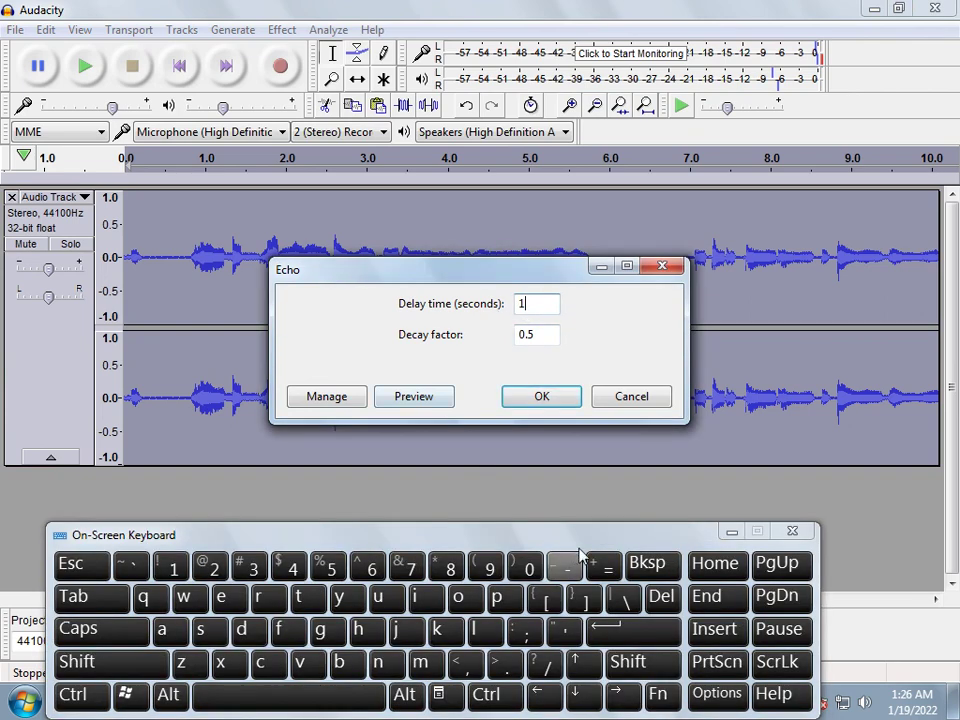
left_click(640, 563)
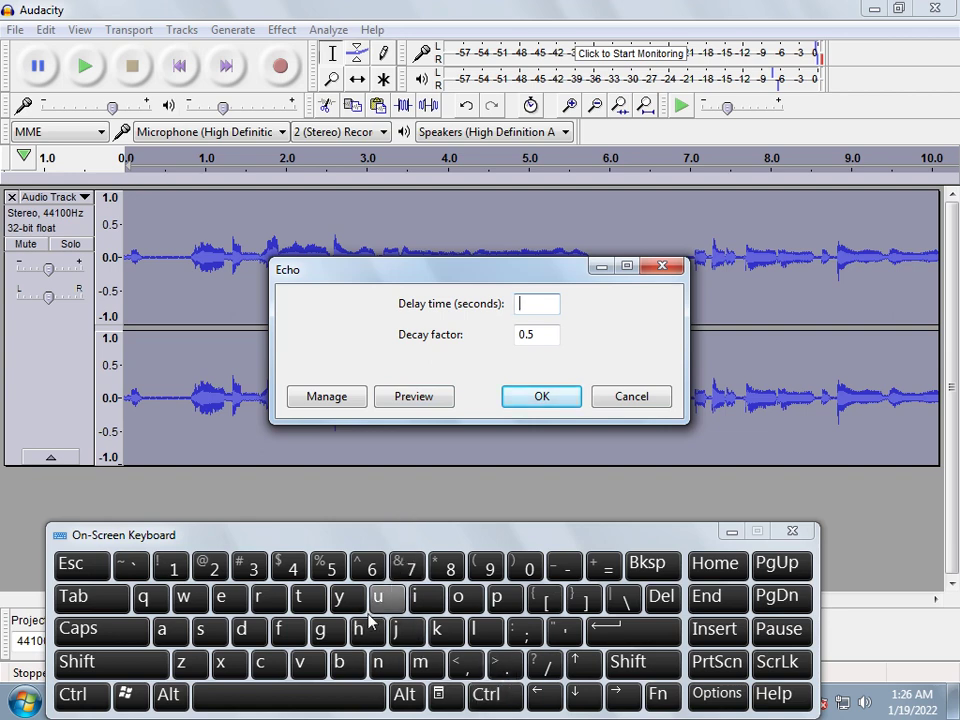
left_click(536, 571)
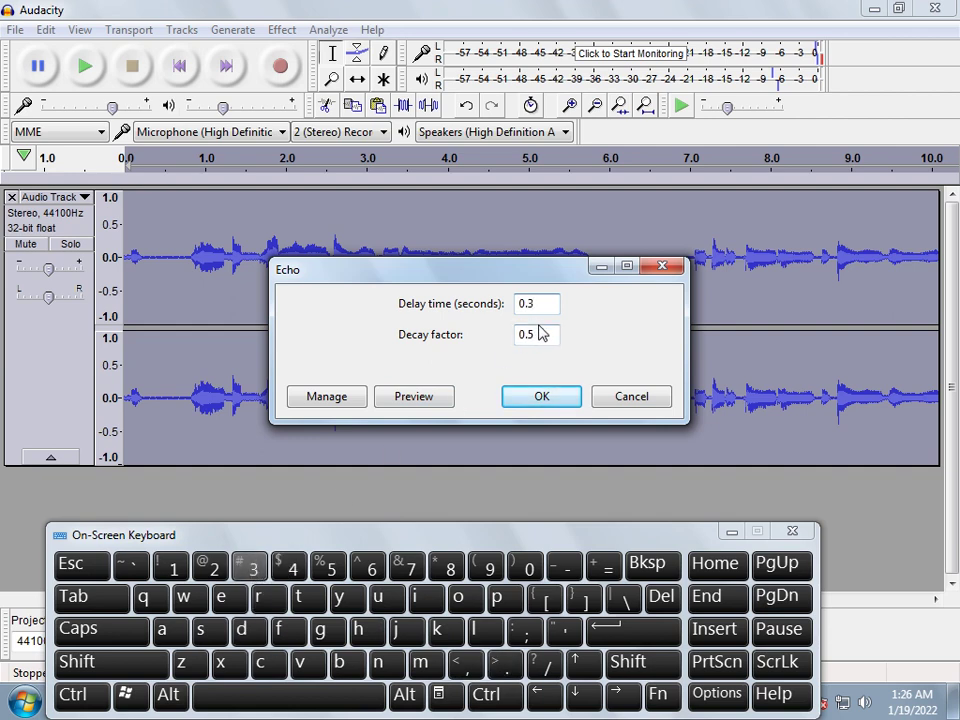
left_click(641, 568)
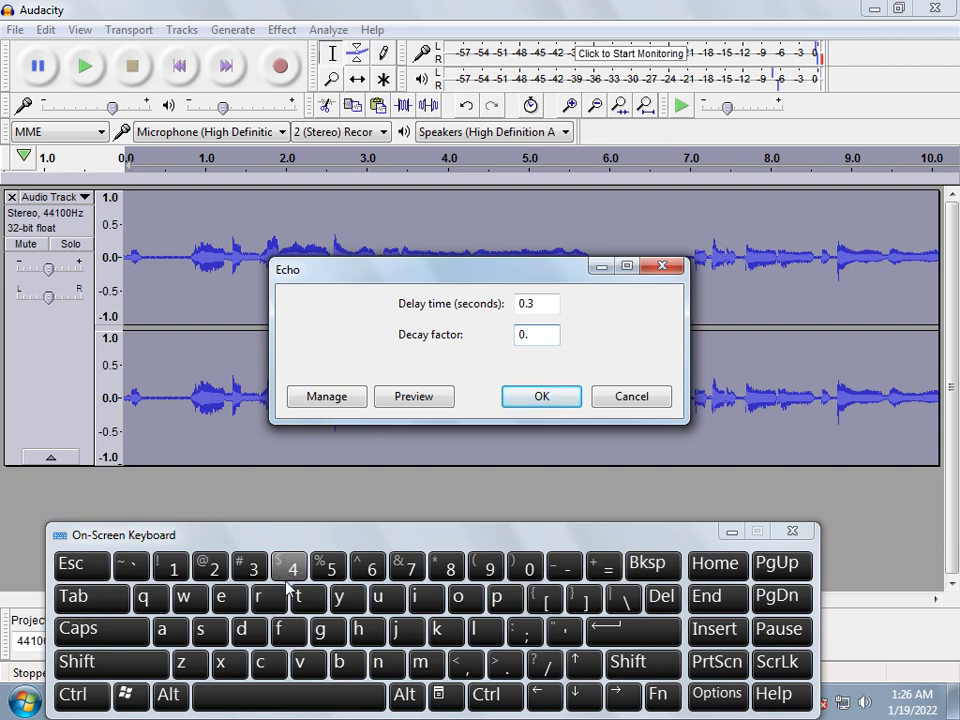
left_click(253, 568)
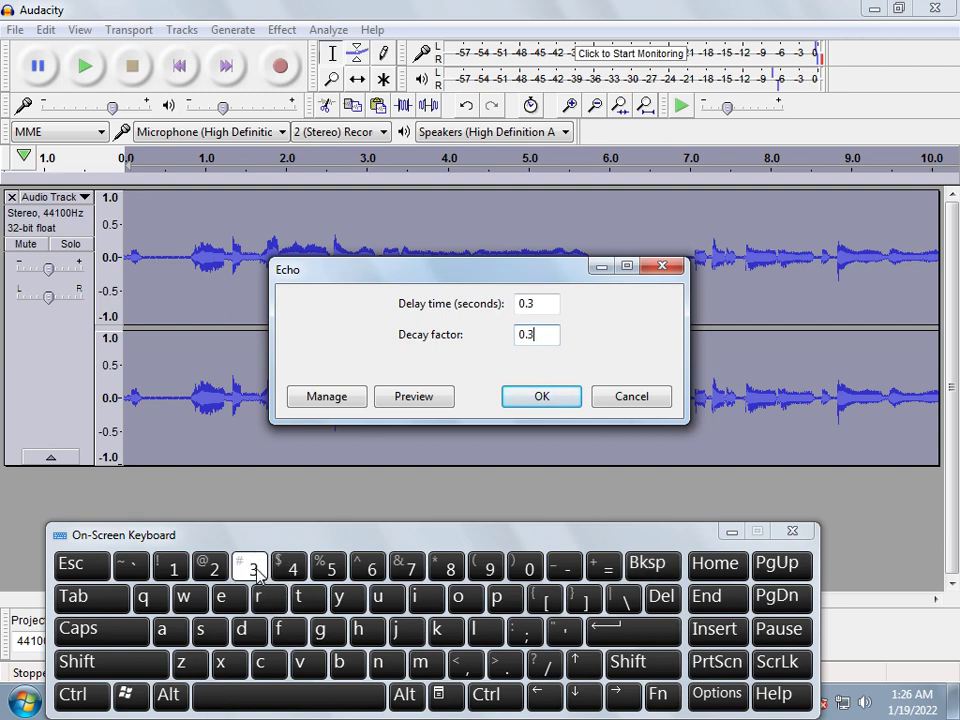
Preview the Echo effect, put away the on-screen keyboard, apply the echo and play the track through
left_click(429, 401)
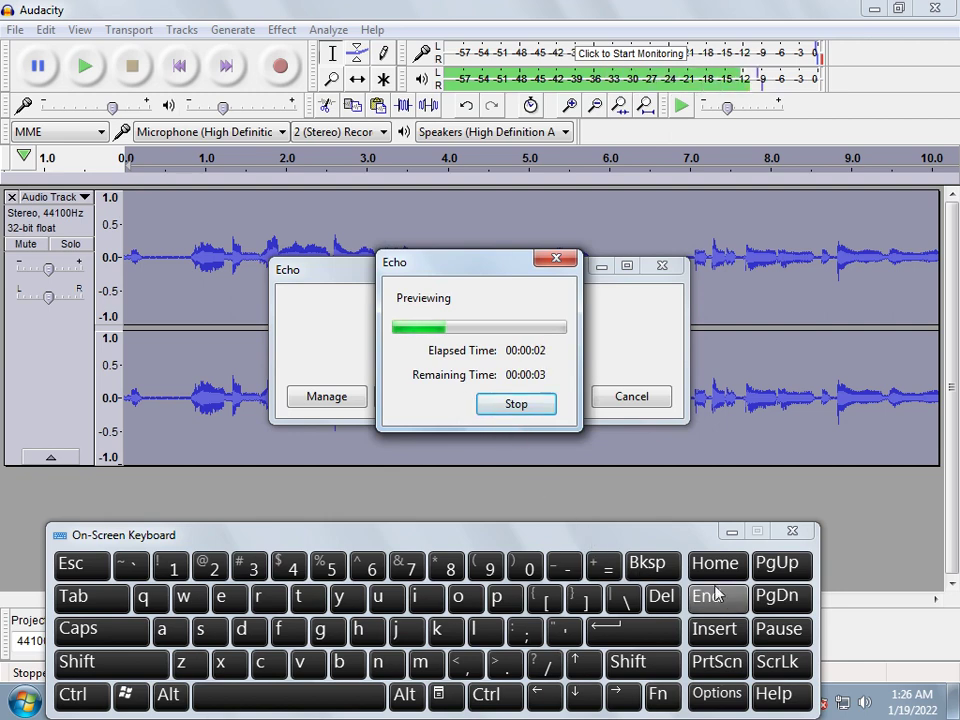
left_click(729, 531)
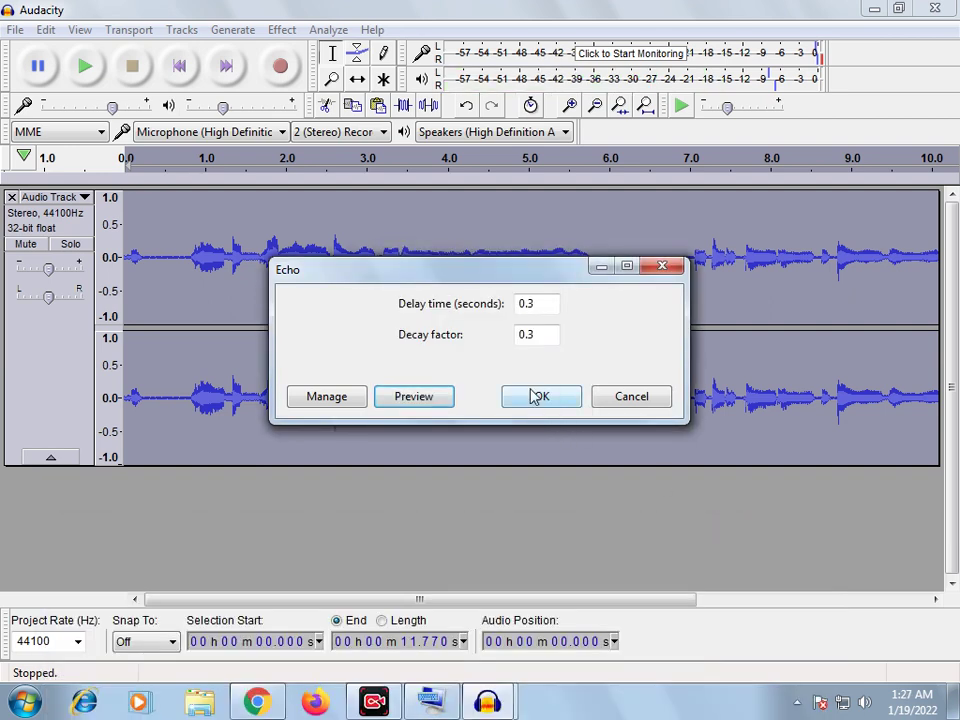
left_click(537, 397)
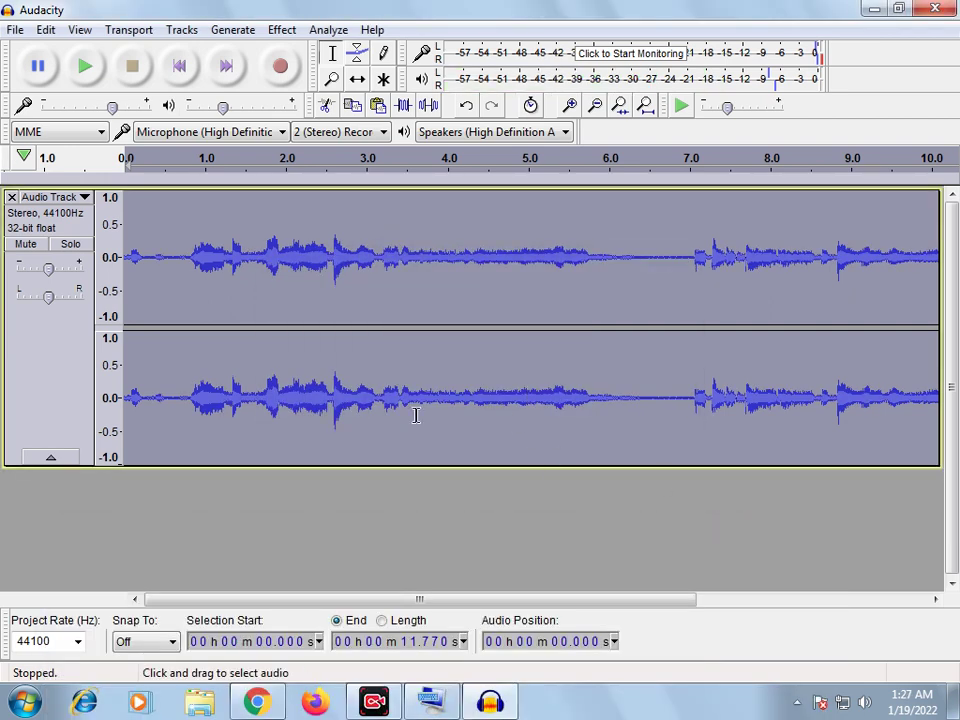
left_click(86, 67)
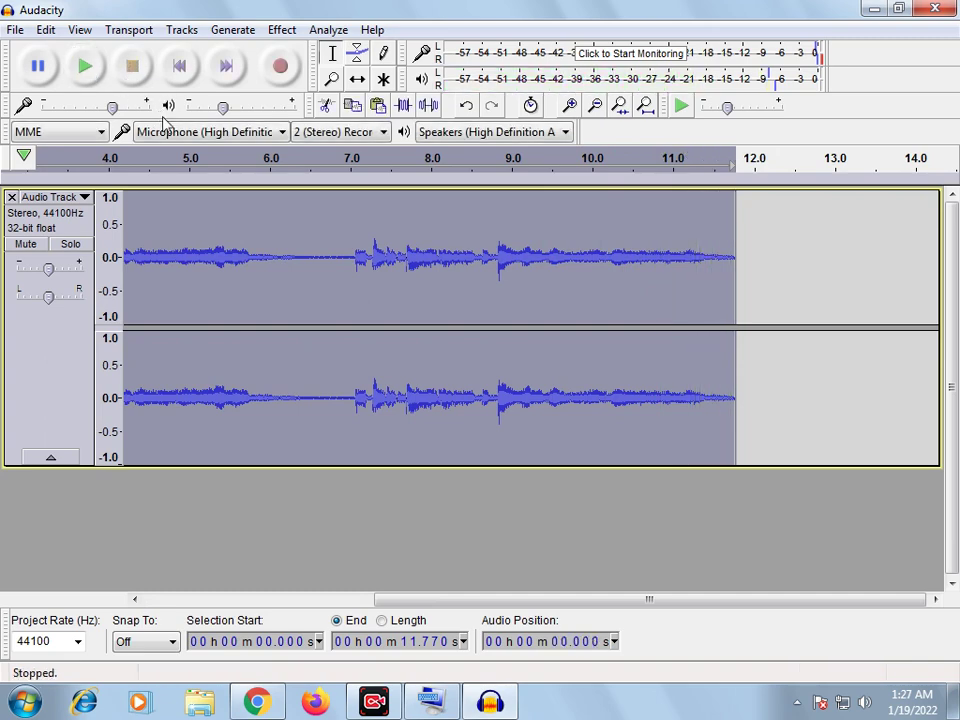
Set up a Delay effect for the selected track with a delay time of 0.366 seconds
left_click(280, 30)
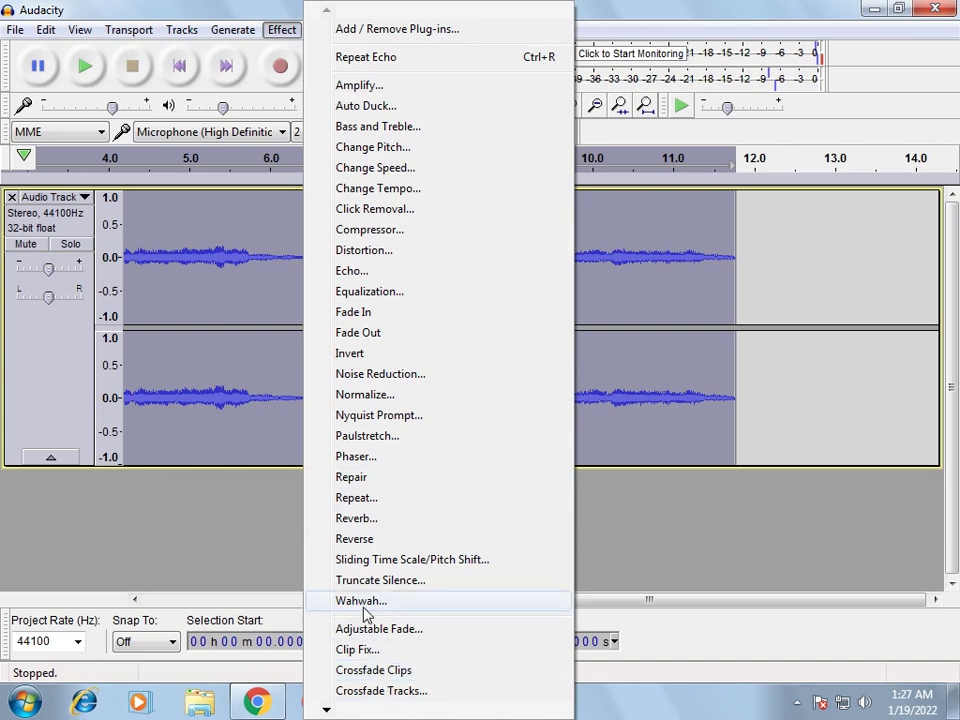
scroll(365, 640, "down", 5)
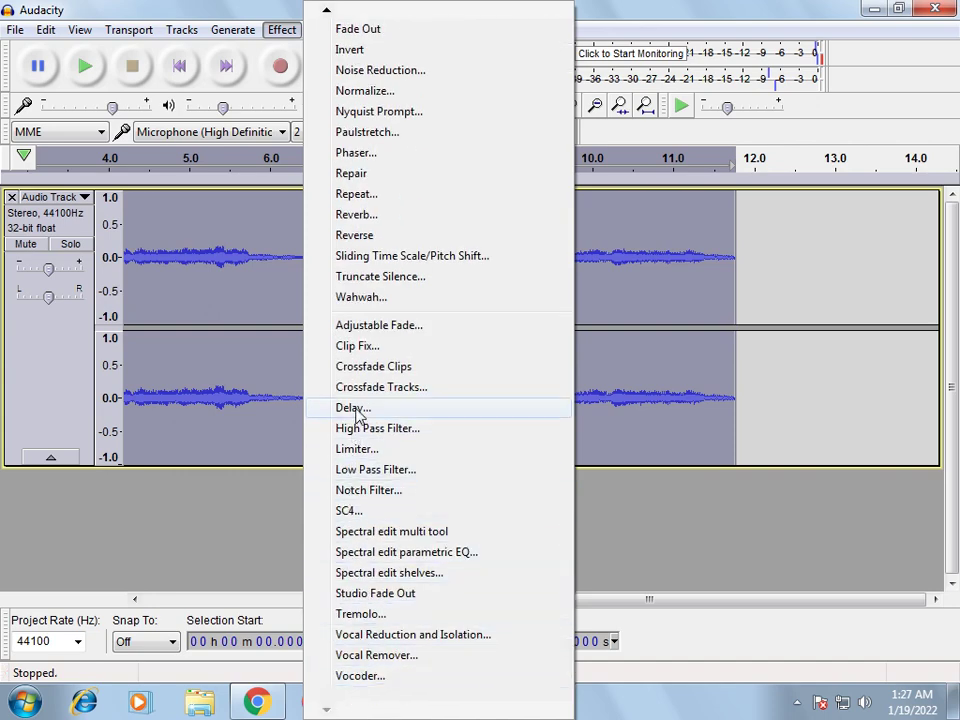
left_click(353, 409)
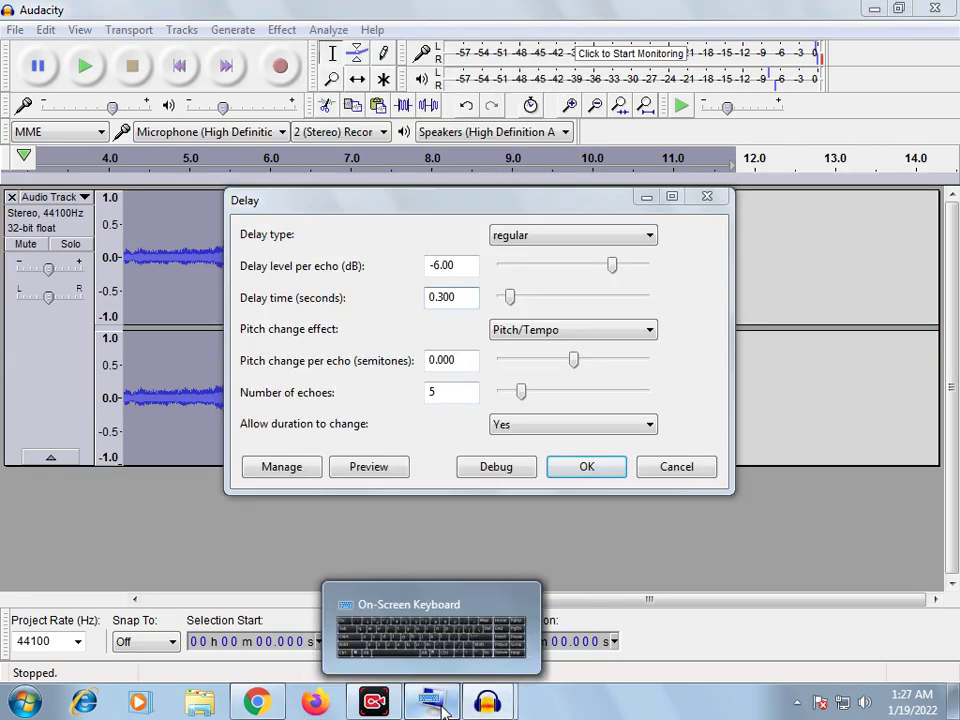
left_click(458, 293)
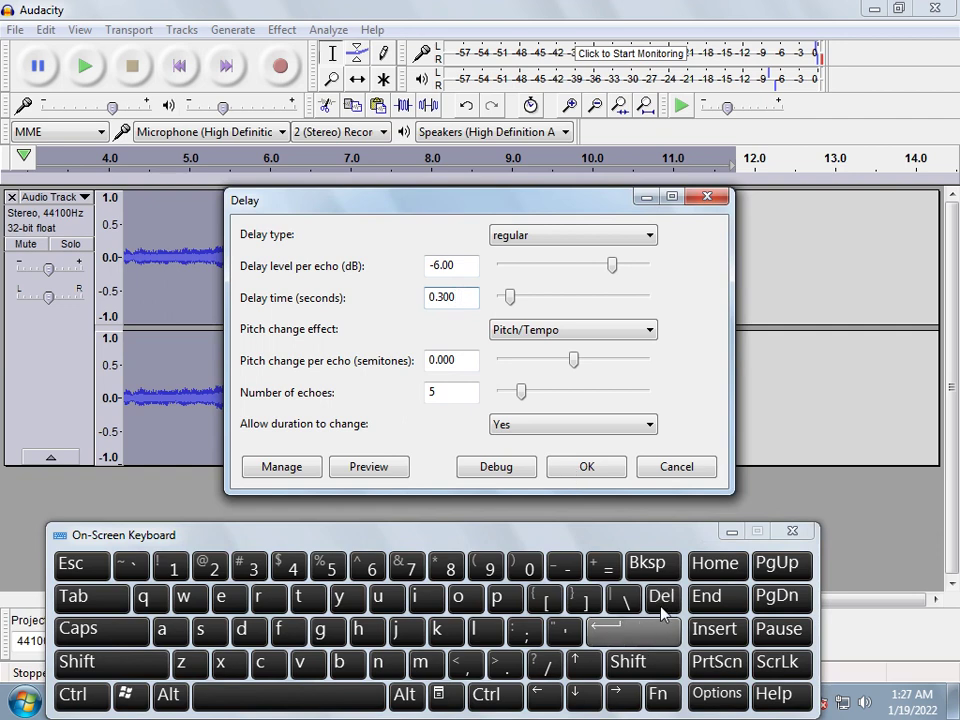
left_click(648, 568)
left_click(648, 568)
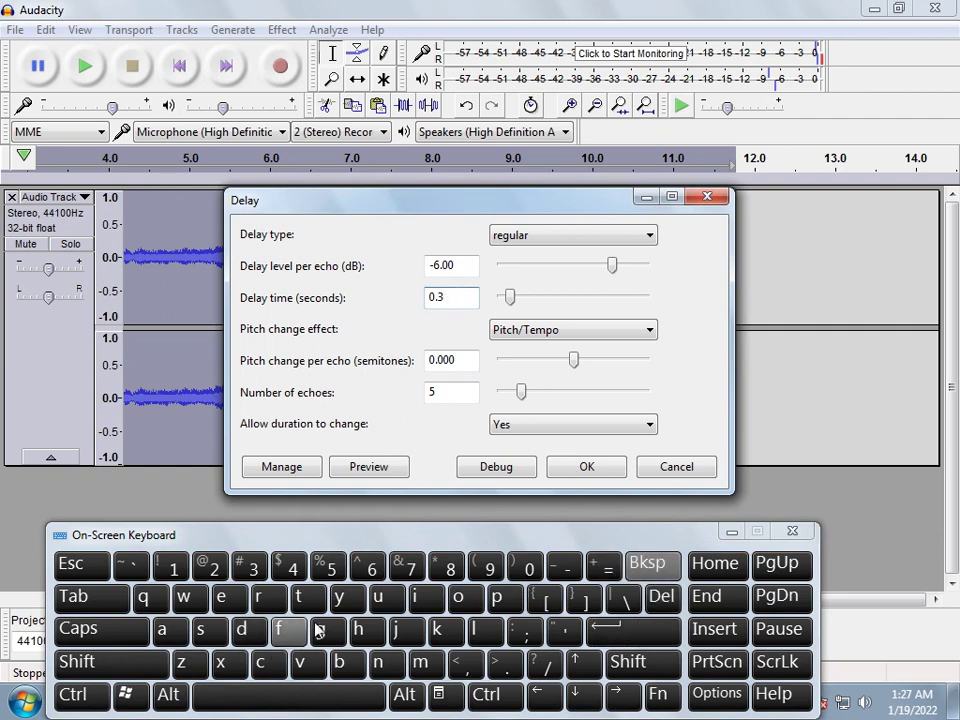
left_click(368, 568)
left_click(368, 568)
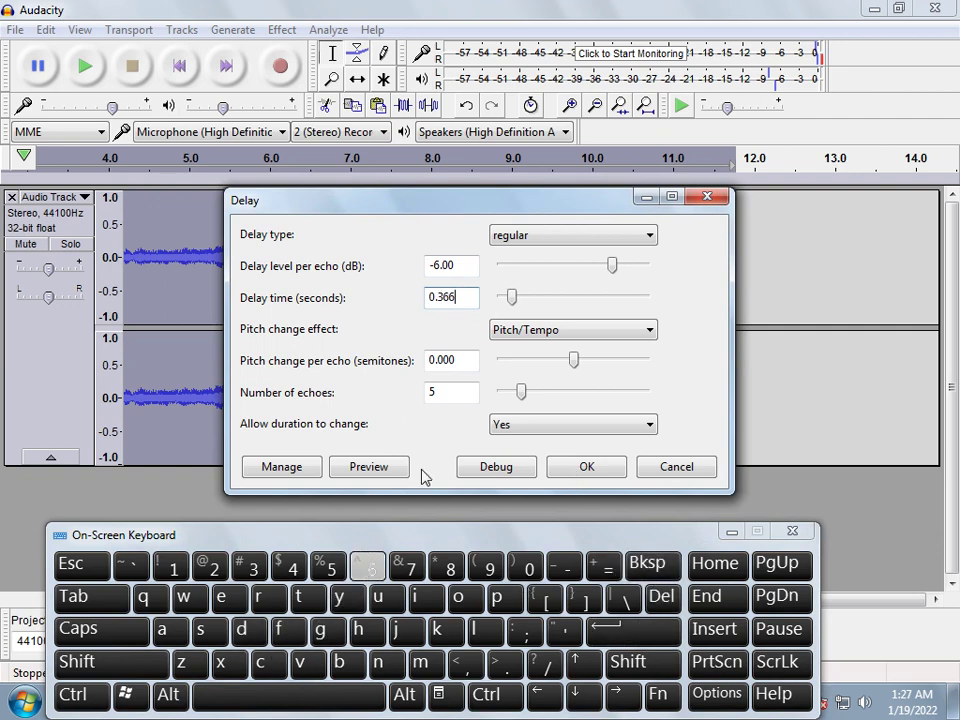
Preview the Delay effect, put away the on-screen keyboard and apply the delay to the track
left_click(367, 470)
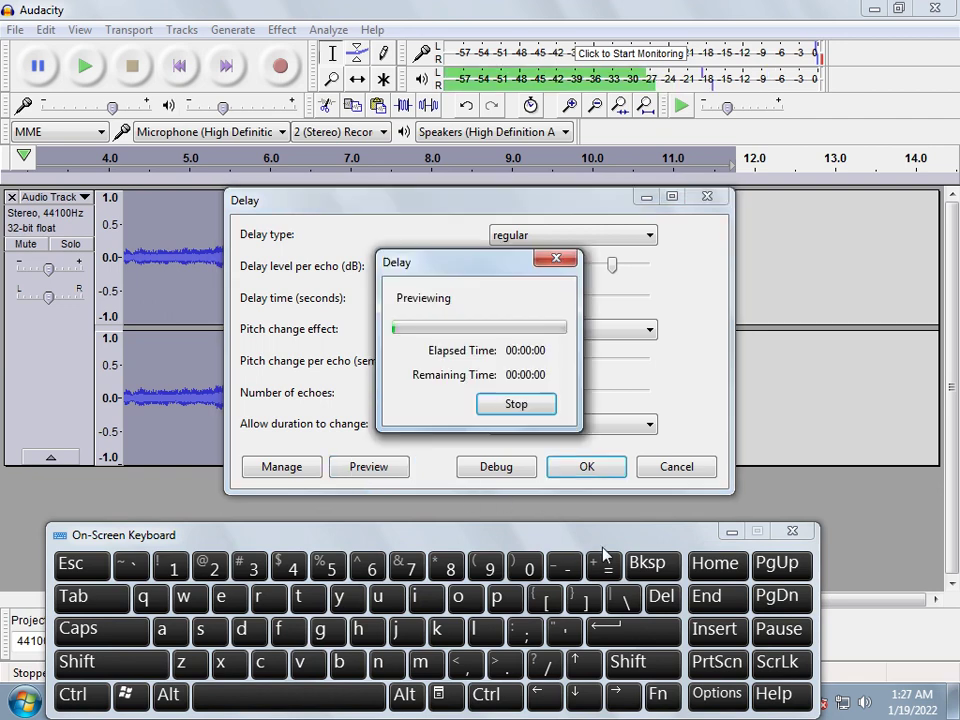
left_click(730, 532)
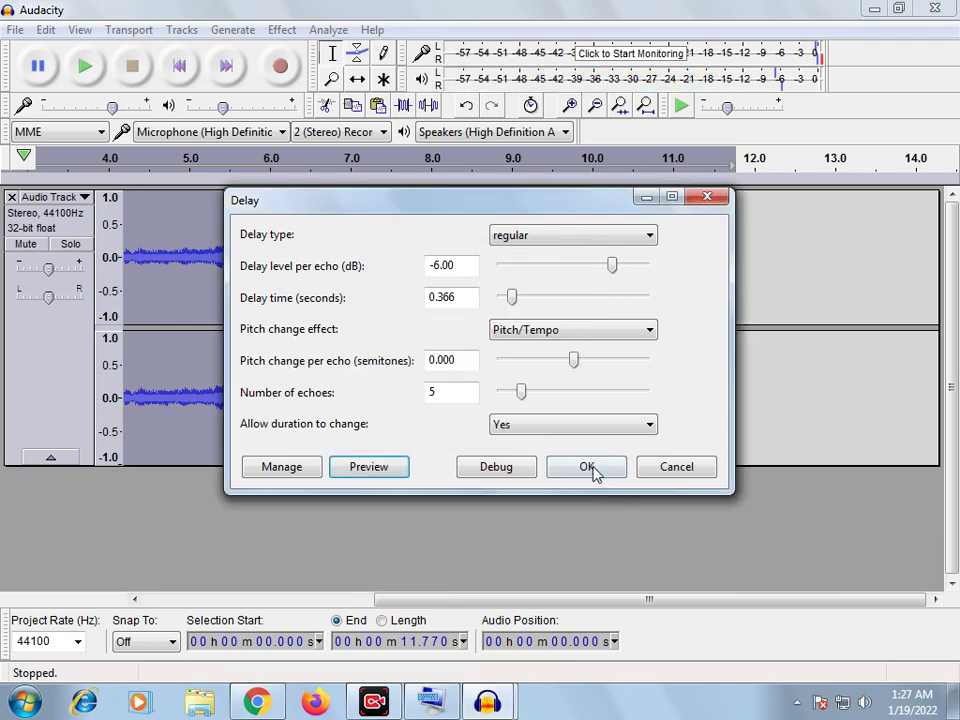
left_click(594, 470)
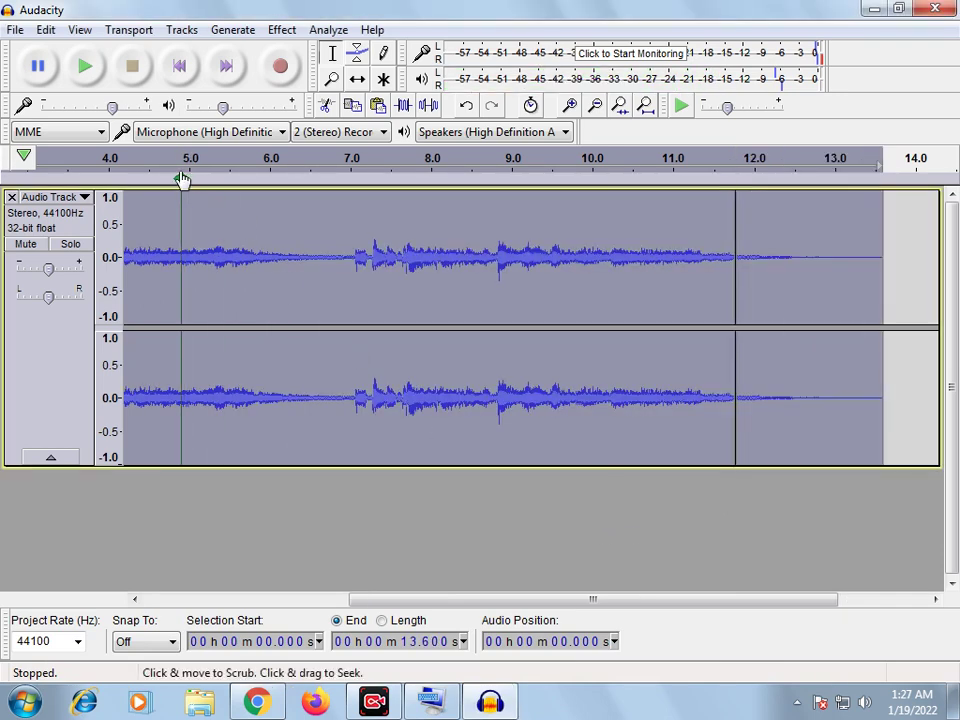
Play the delayed track through from the start while lowering the system speaker volume
left_click(85, 68)
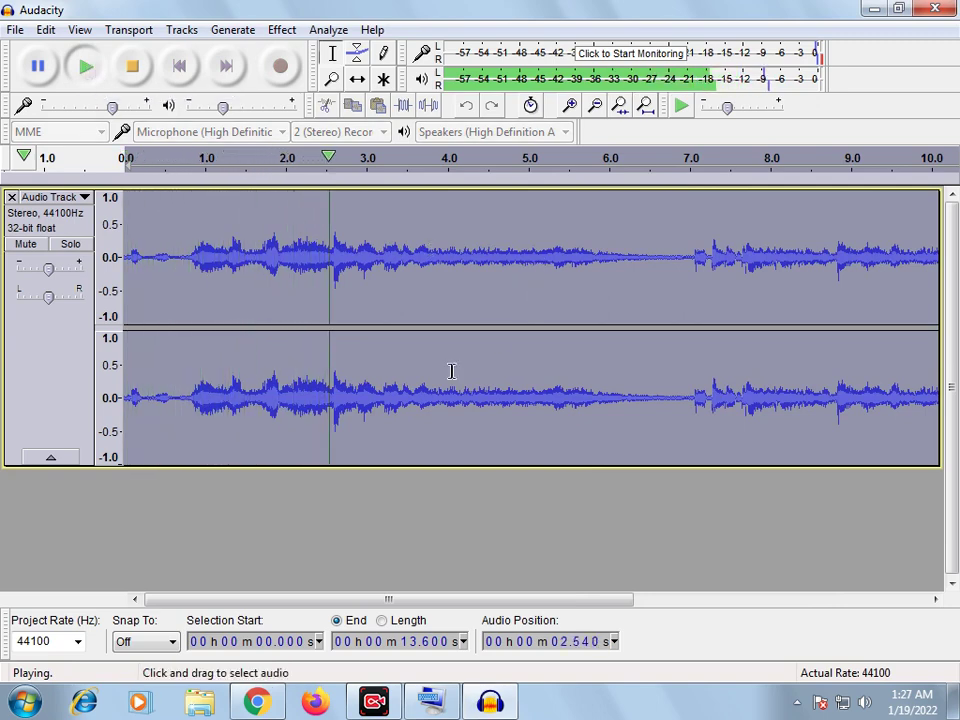
left_click(870, 705)
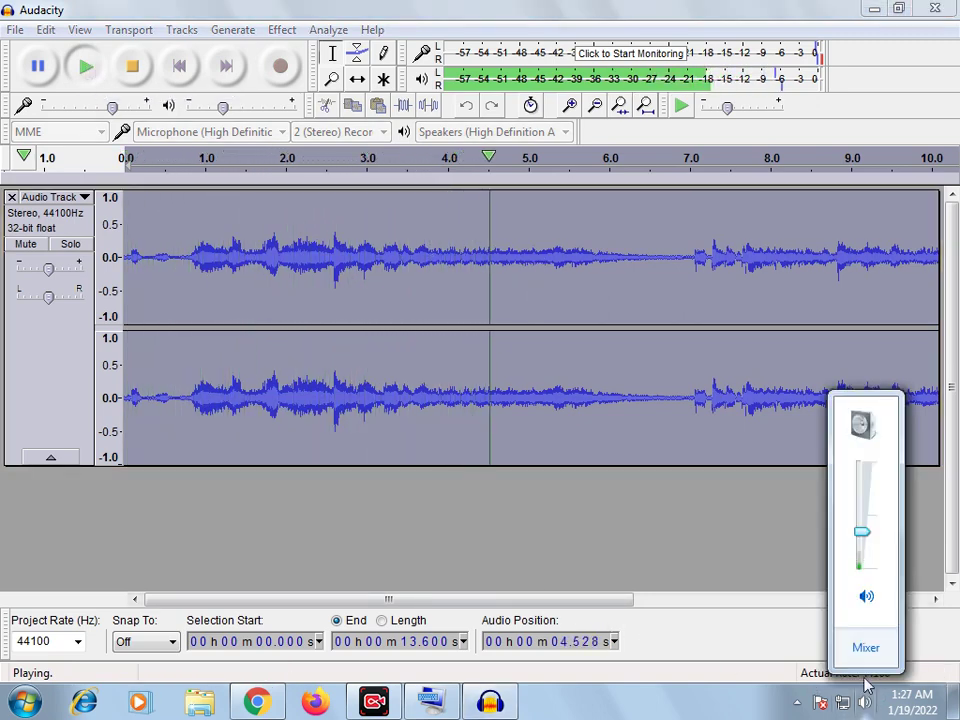
mouse_move(862, 512)
left_mouse_down()
mouse_move(866, 540)
mouse_move(864, 516)
left_mouse_up()
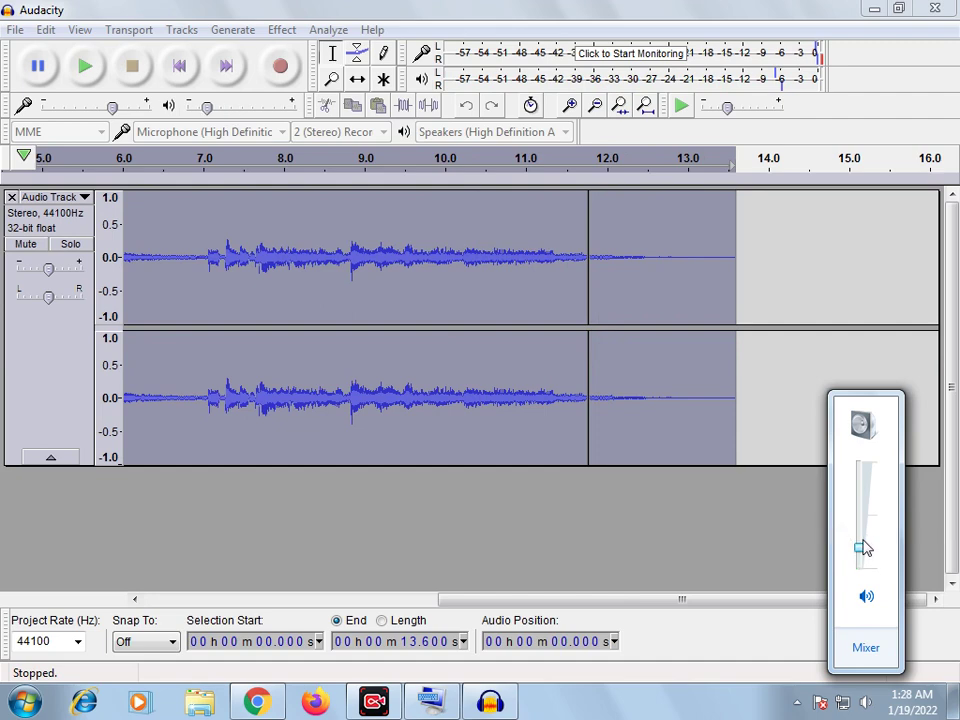
left_click(744, 642)
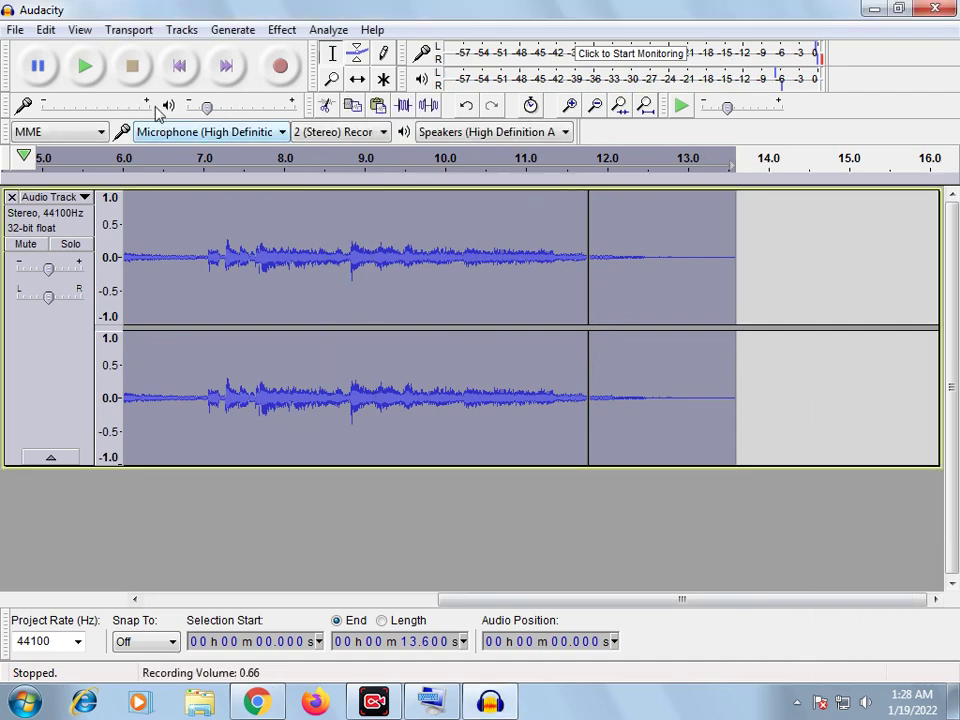
Start an audio export of the project and choose the Music library as the destination folder
left_click(15, 30)
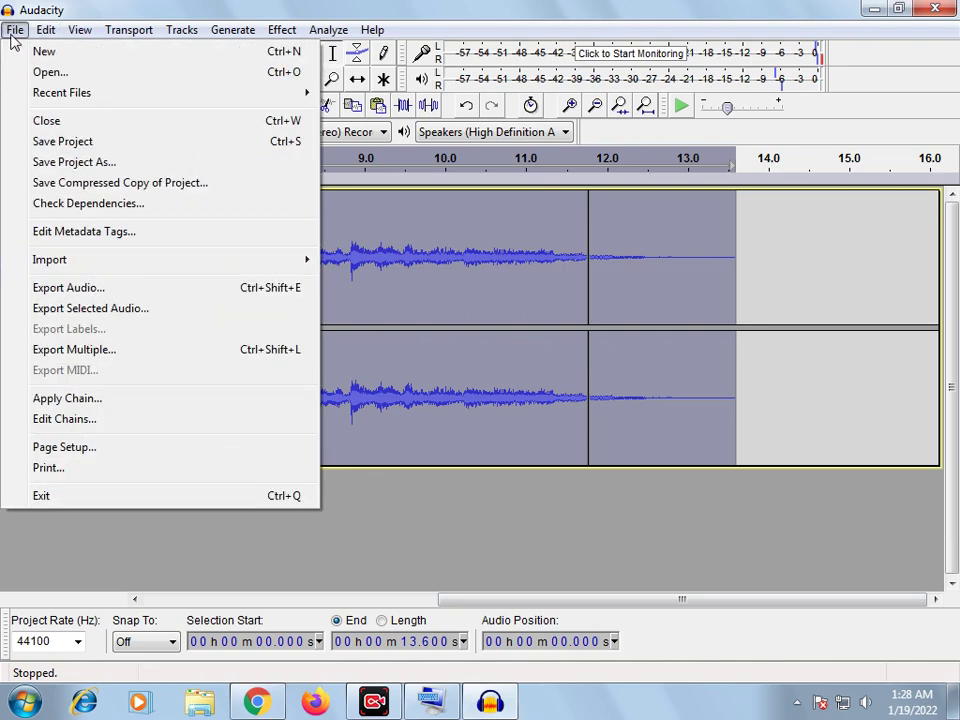
left_click(97, 290)
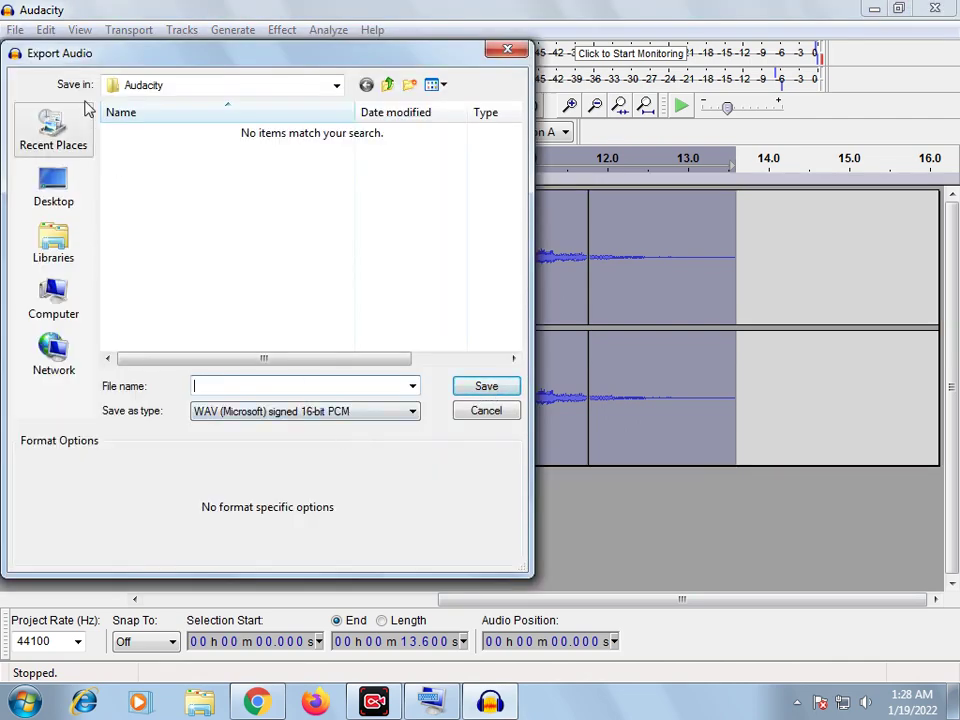
left_click(62, 250)
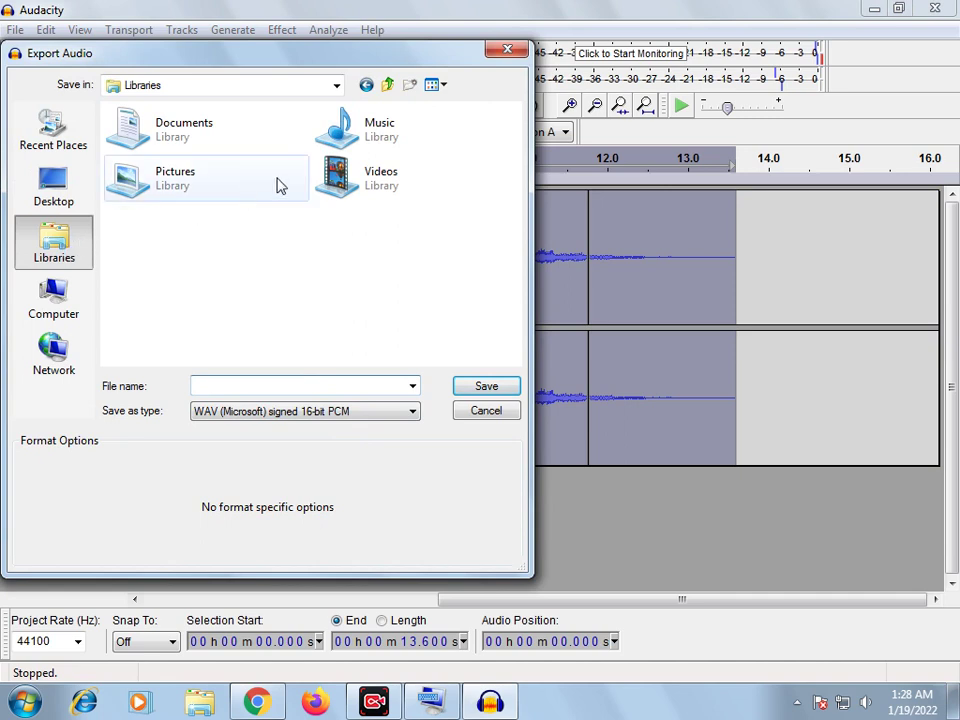
left_click(362, 133)
double_click(362, 133)
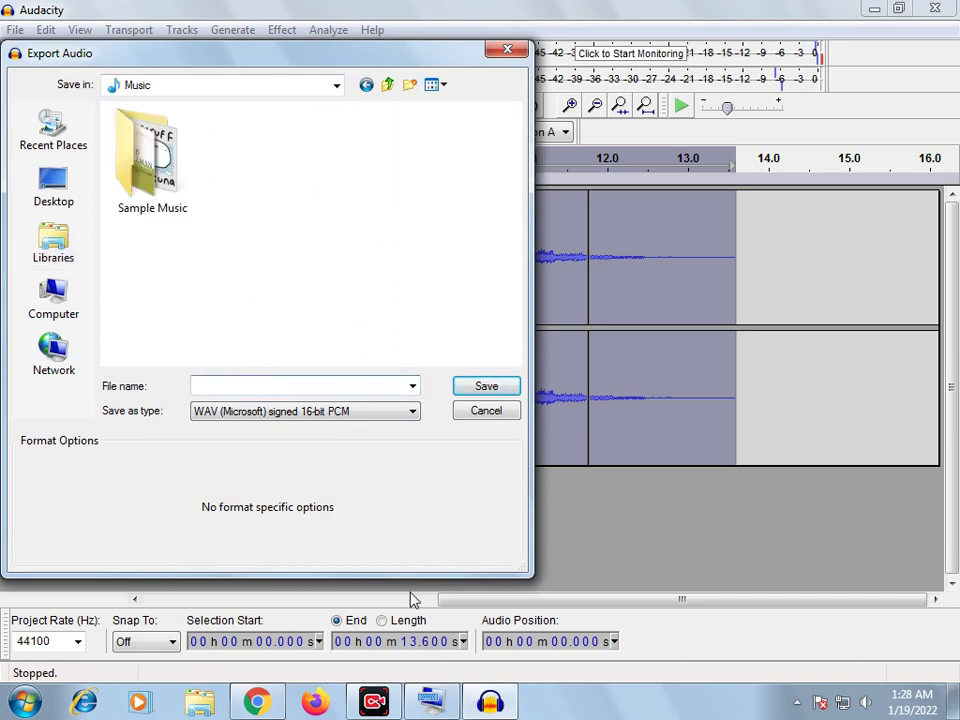
Export the audio as n in WAV 16-bit PCM format with empty metadata tags, and put away the on-screen keyboard
left_click(439, 705)
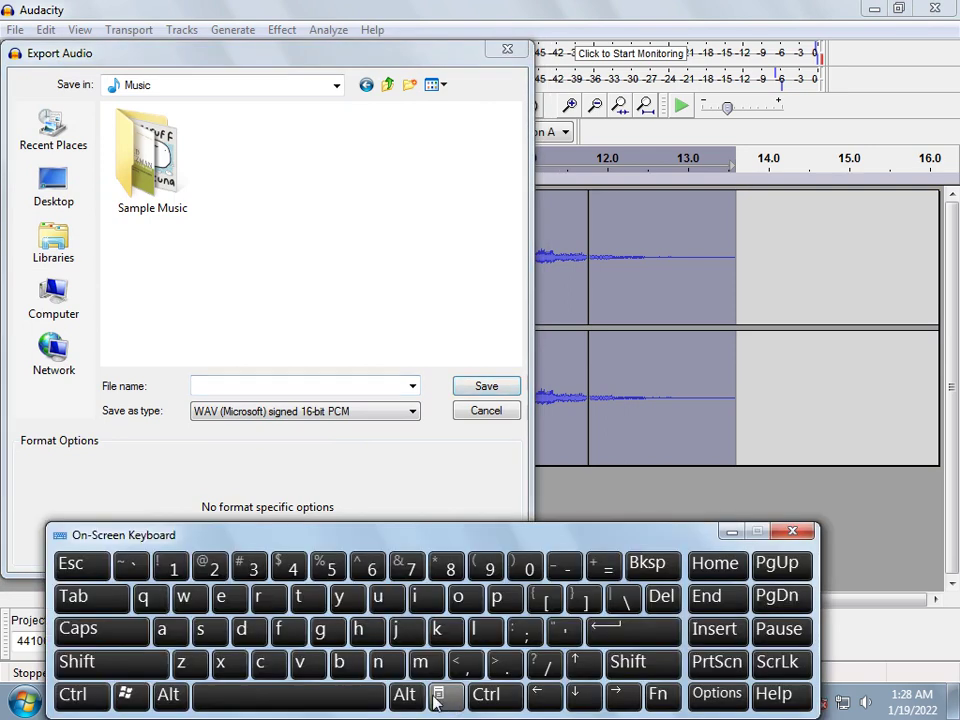
left_click(247, 385)
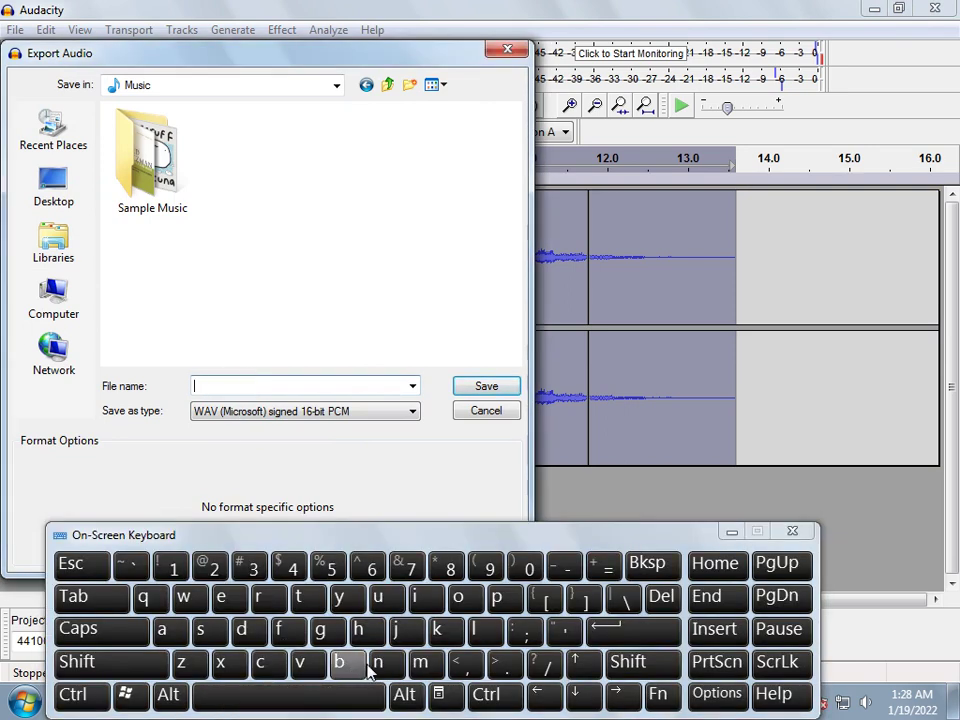
left_click(485, 388)
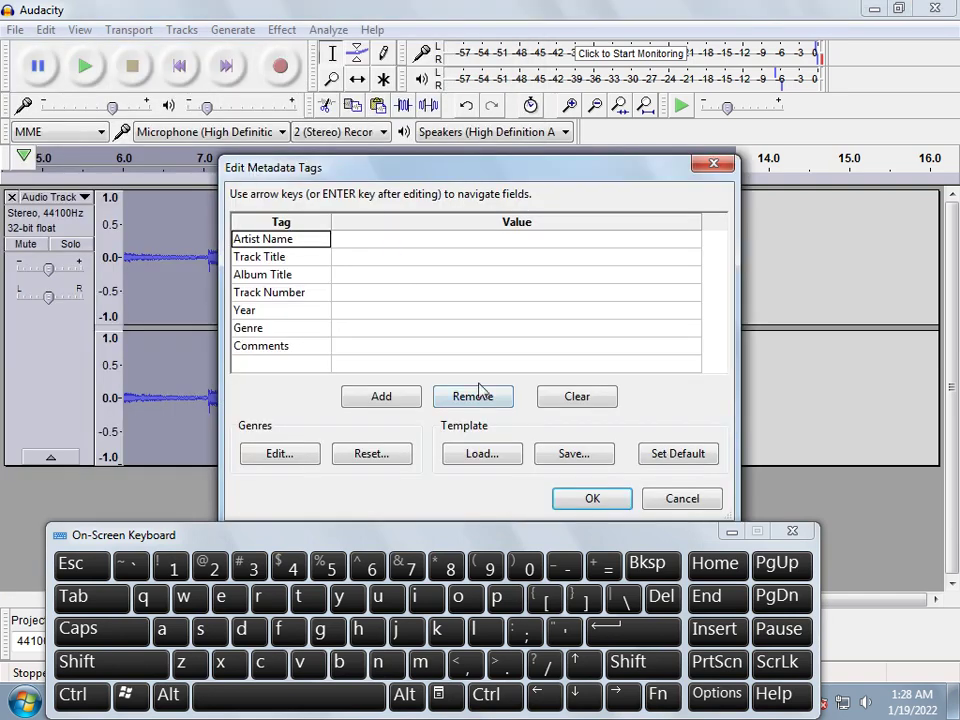
left_click(585, 499)
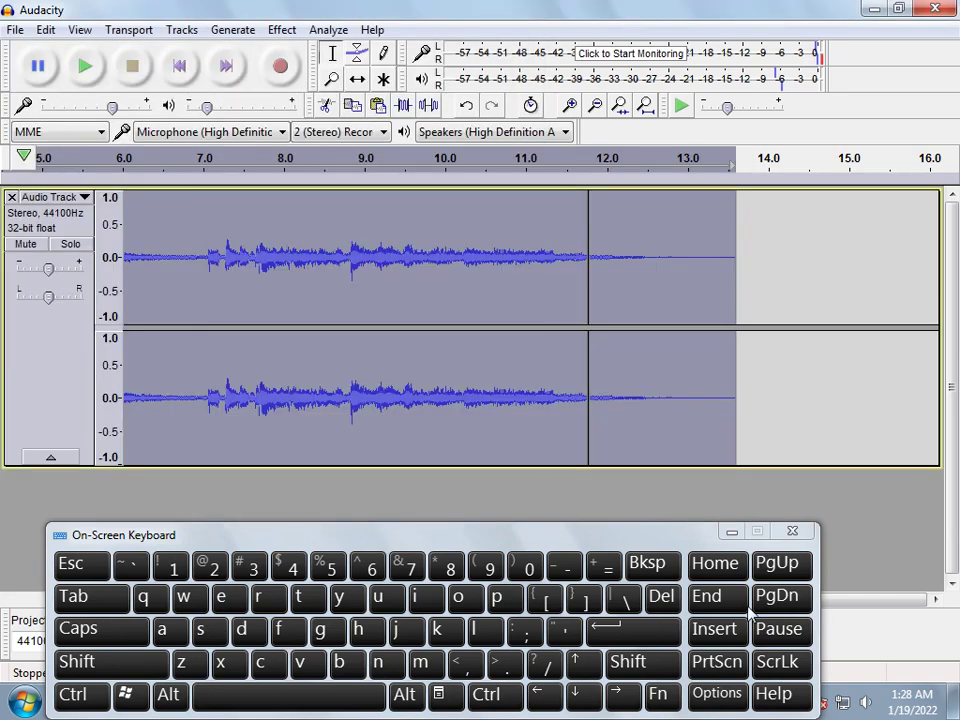
left_click(733, 536)
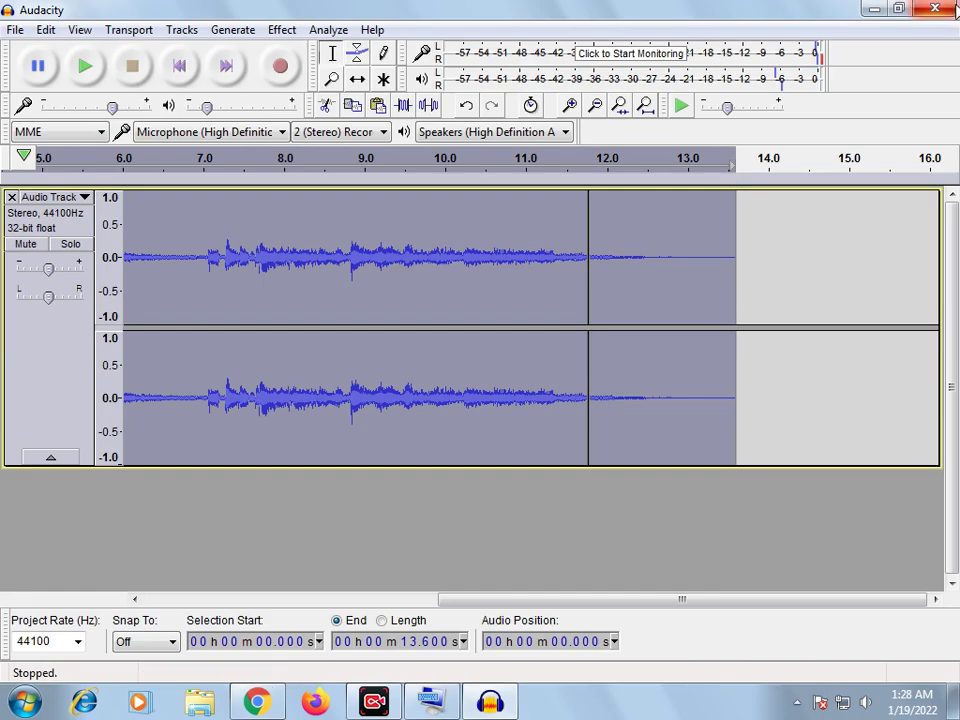
Minimise Audacity, browse to the Music library in Windows Explorer and play the exported file n.wav
left_click(876, 12)
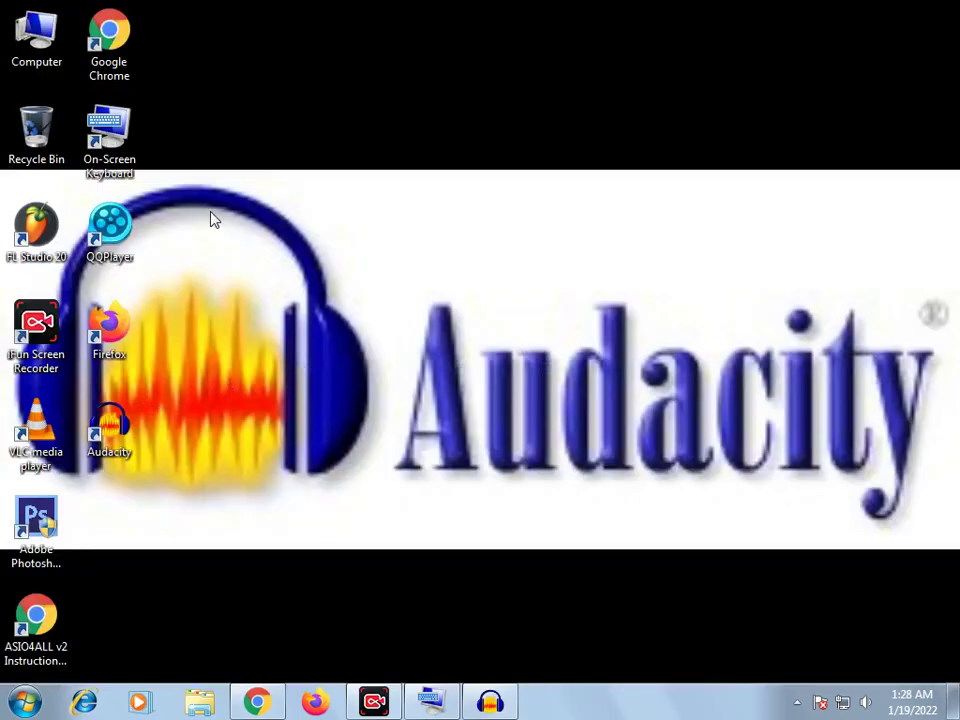
double_click(17, 56)
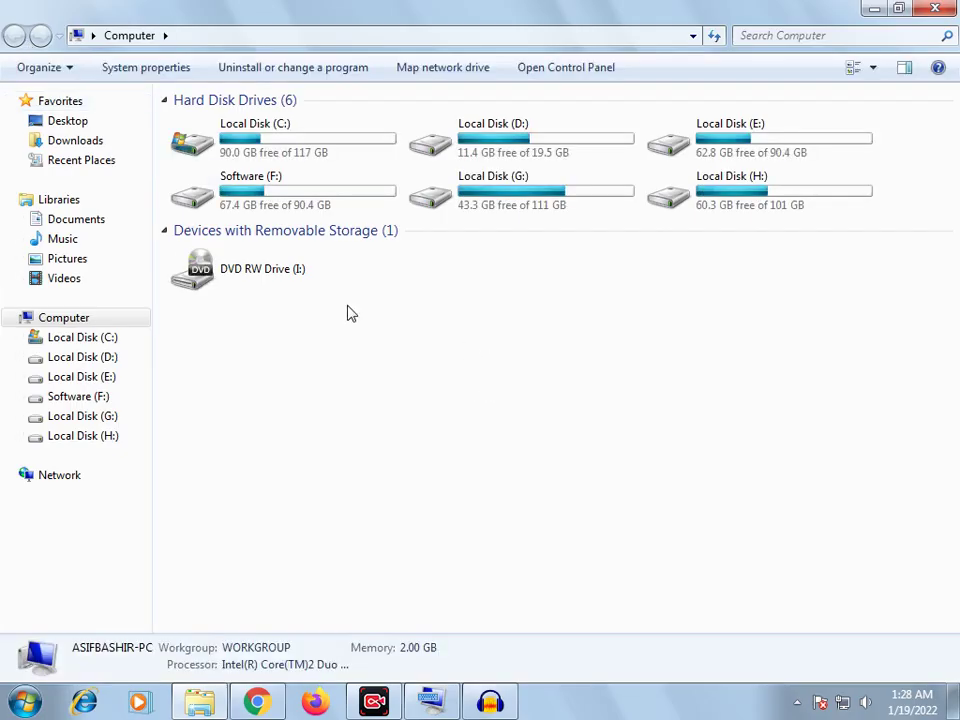
left_click(70, 247)
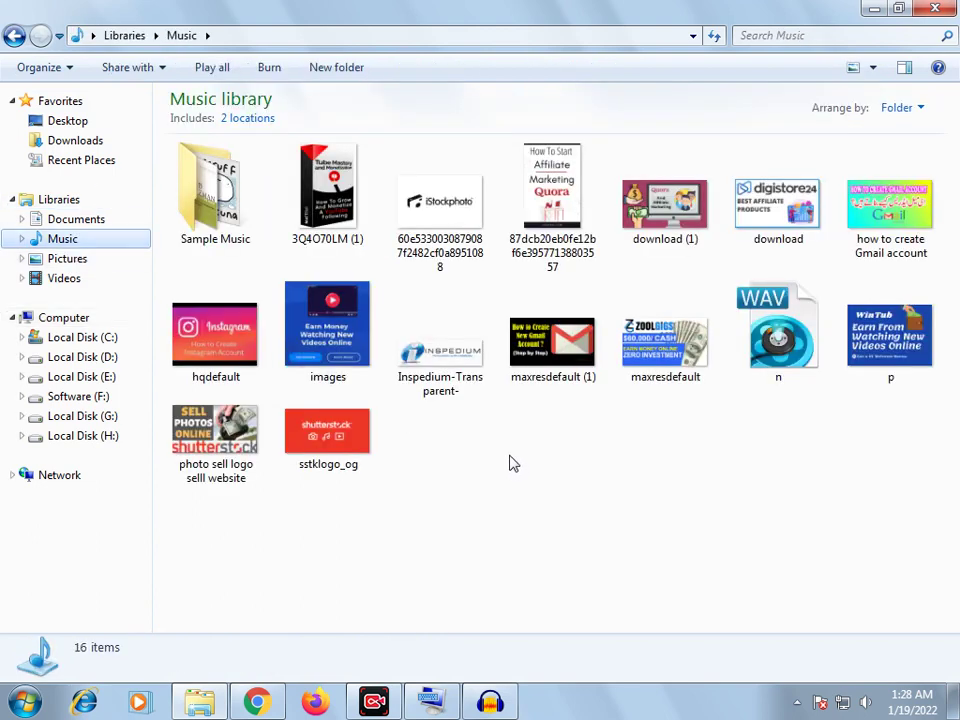
left_click(781, 350)
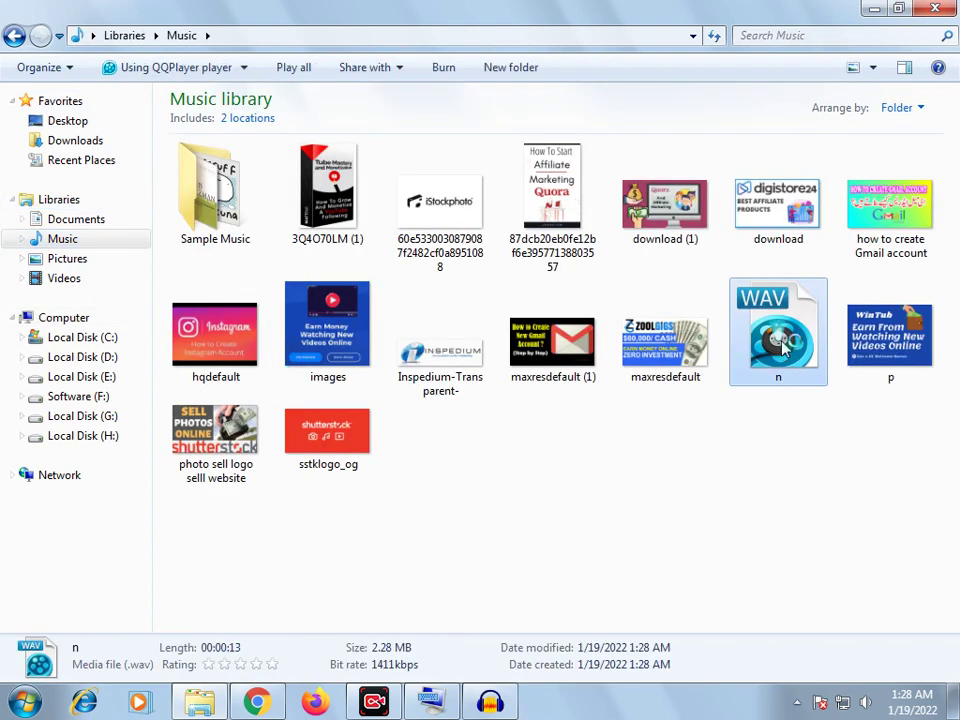
double_click(783, 345)
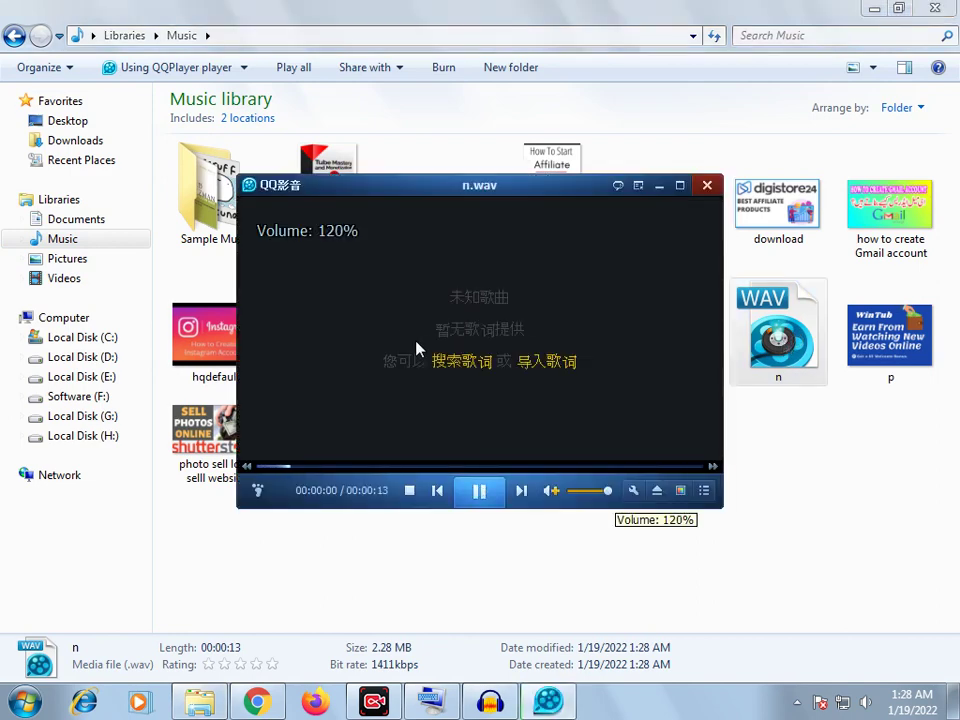
Raise the media player volume to 325% and the system speaker volume to 76 during playback
scroll(418, 348, "up", 12)
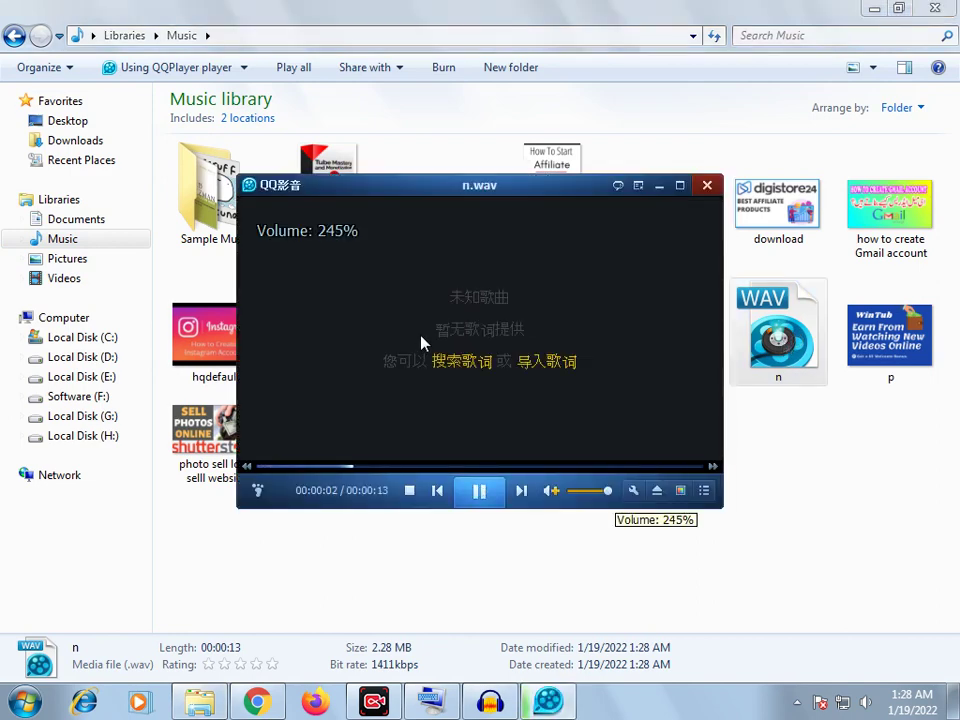
scroll(421, 343, "up", 5)
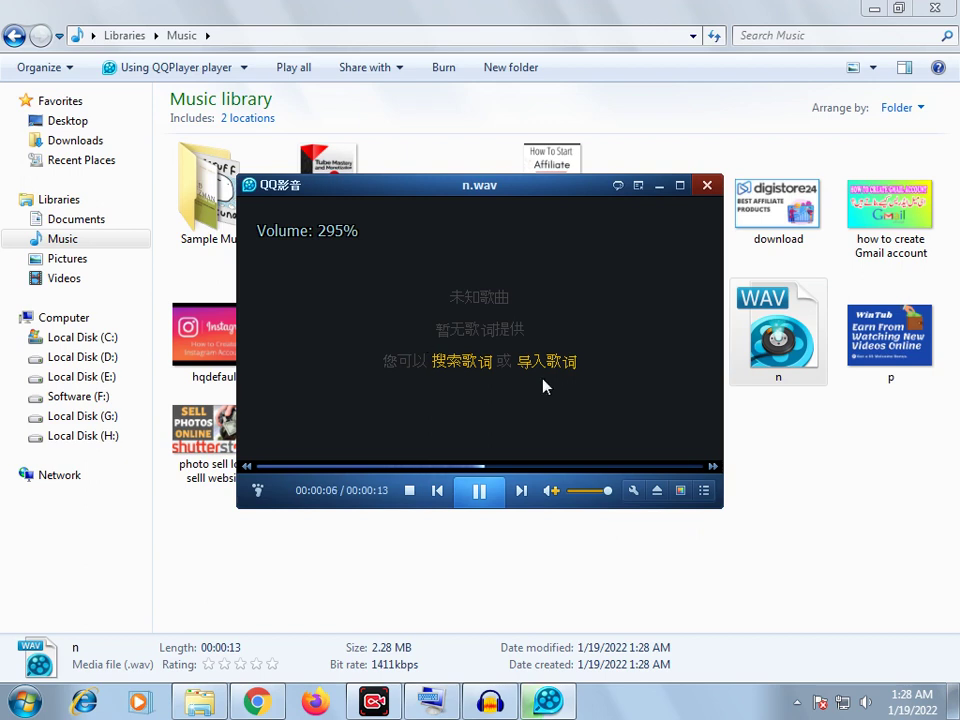
scroll(545, 386, "up", 3)
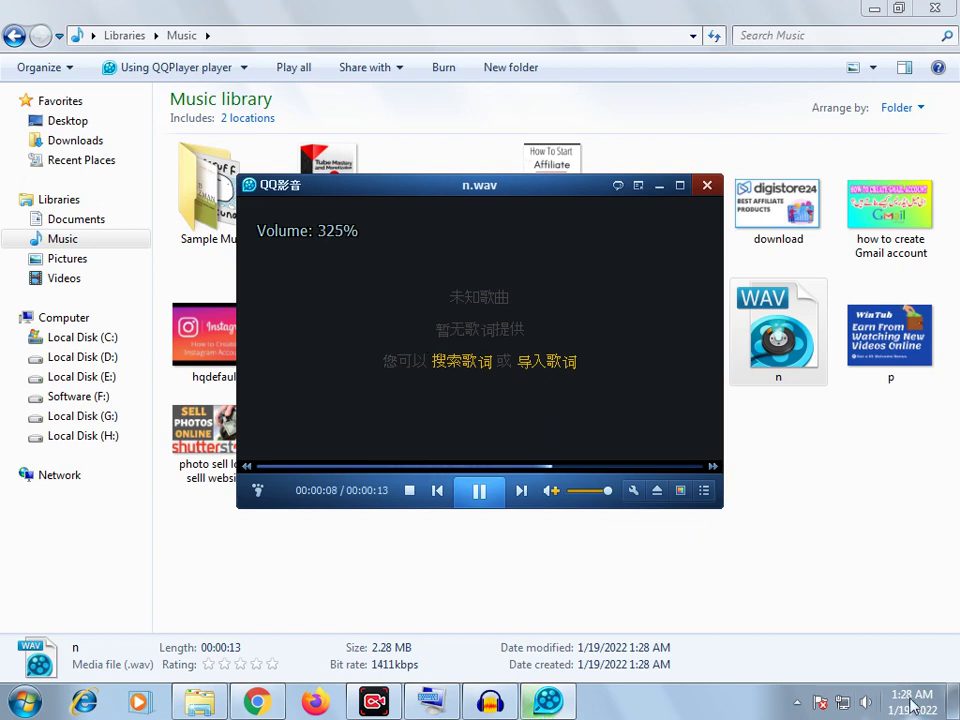
left_click(866, 703)
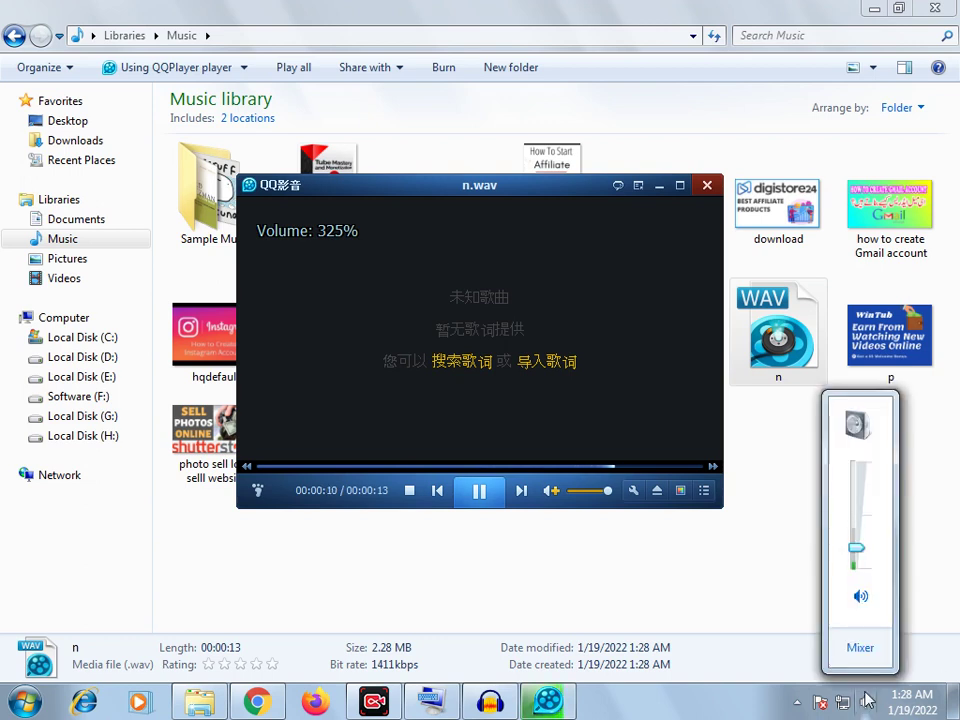
left_click_drag(861, 556, 857, 490)
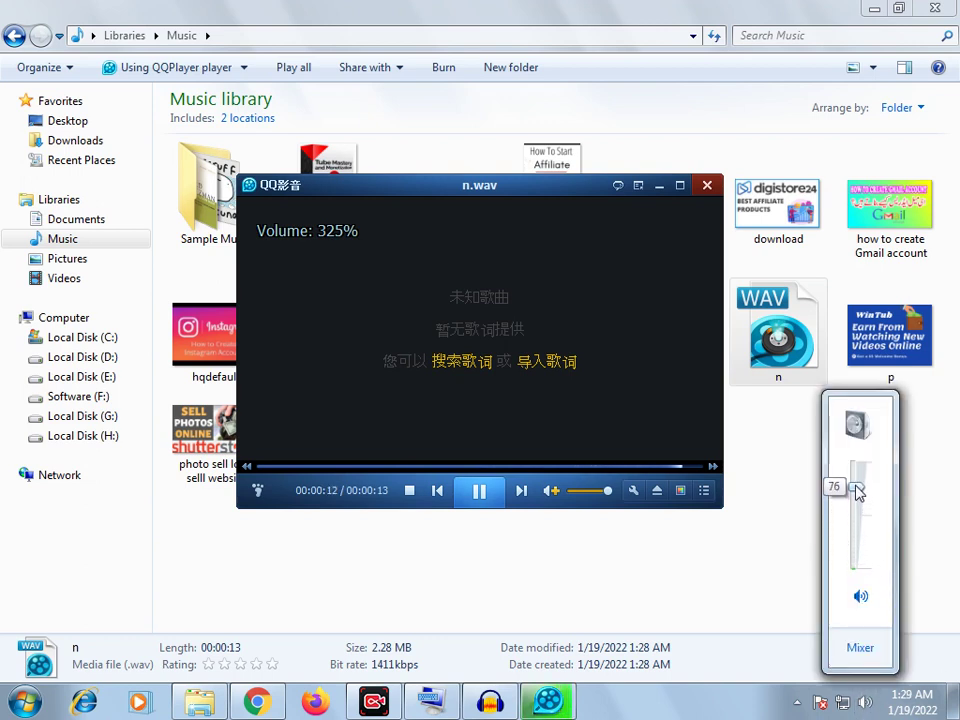
Replay n.wav from the beginning and lower the media player volume to 80%
left_click(480, 491)
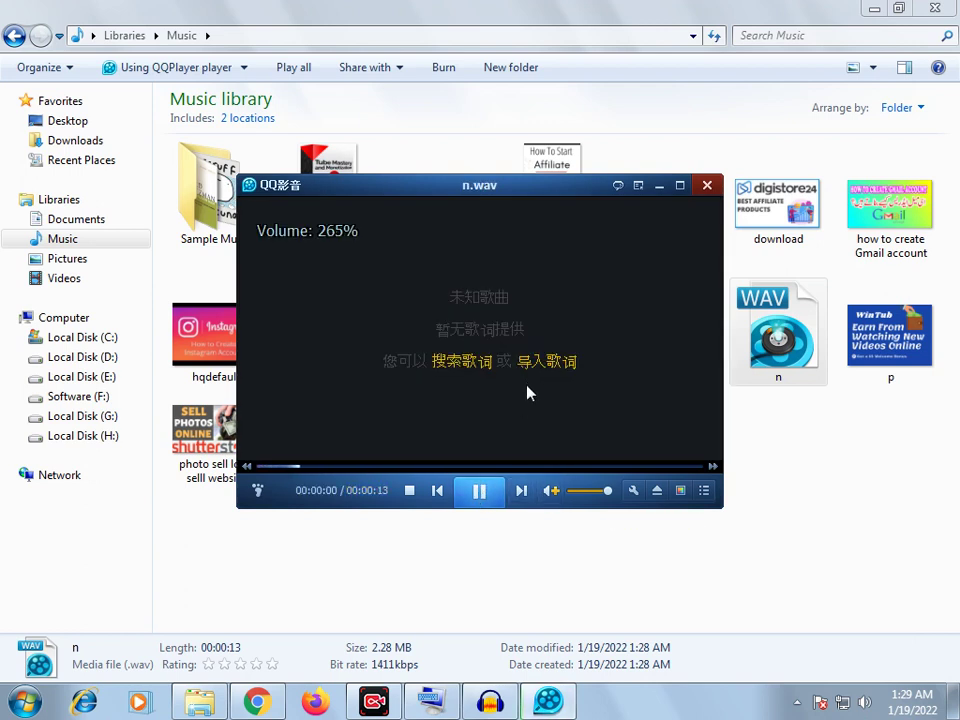
scroll(530, 393, "down", 15)
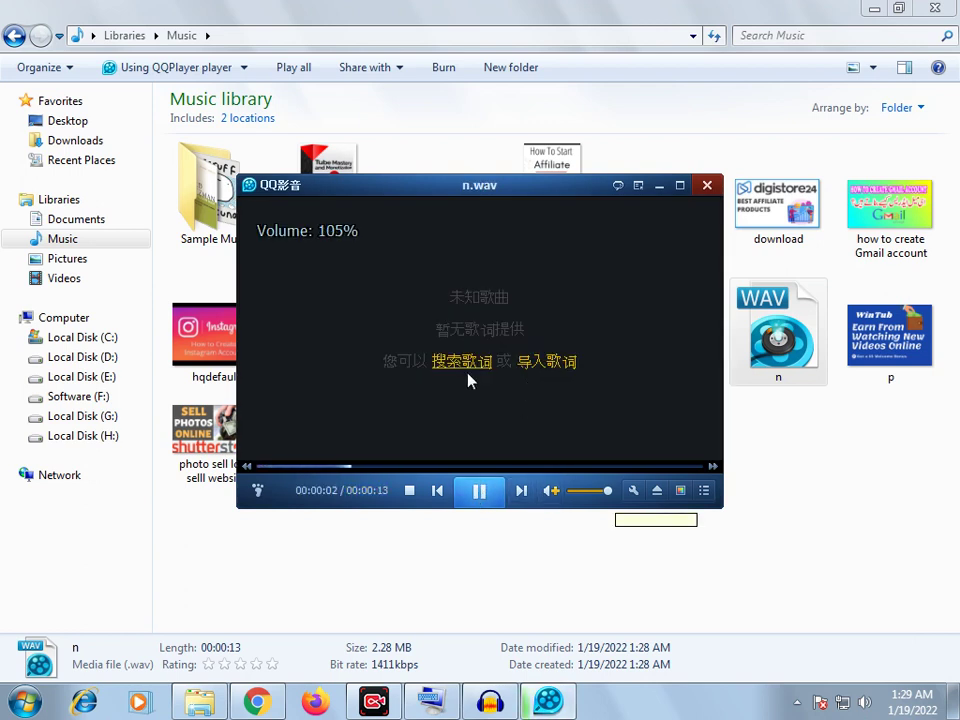
scroll(466, 376, "down", 5)
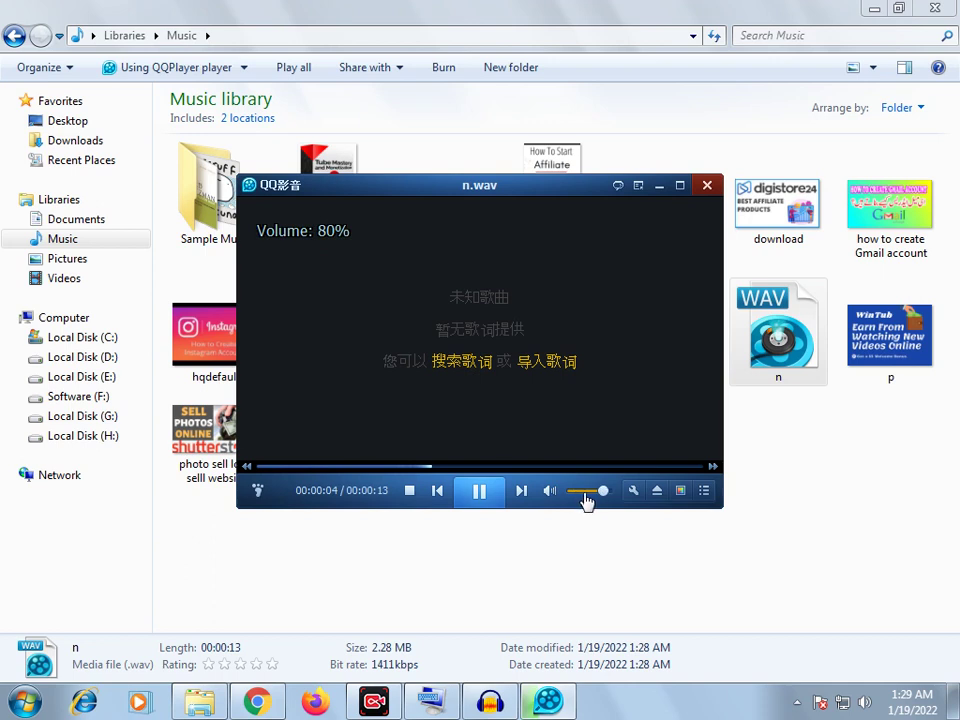
Lower and raise the media player volume while n.wav plays, finishing at 98%
scroll(486, 390, "down", 2)
scroll(487, 391, "up", 6)
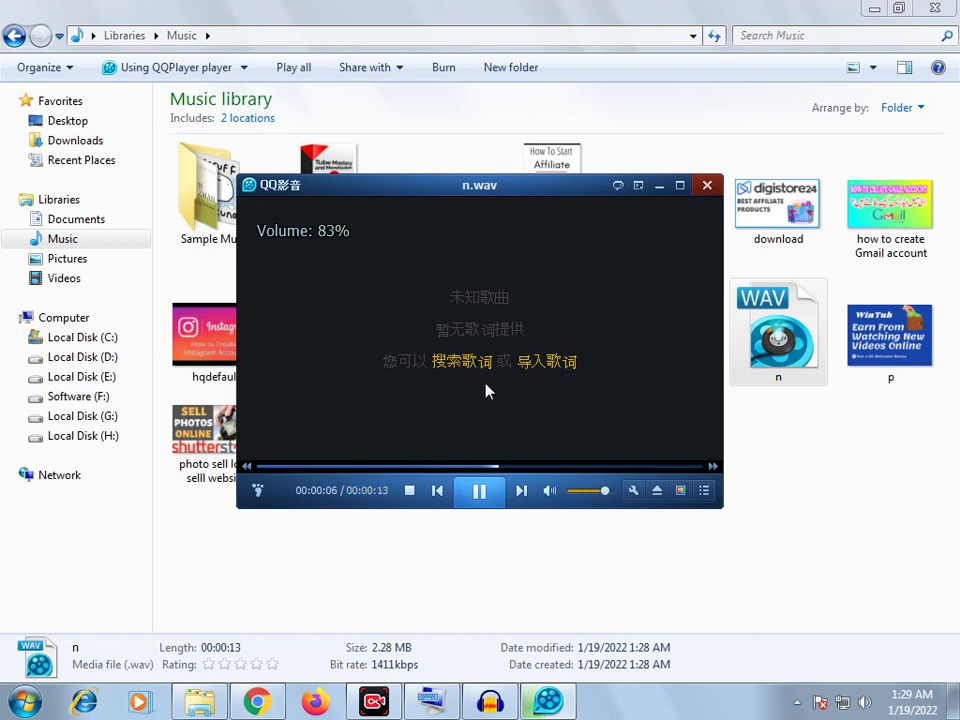
scroll(407, 347, "down", 5)
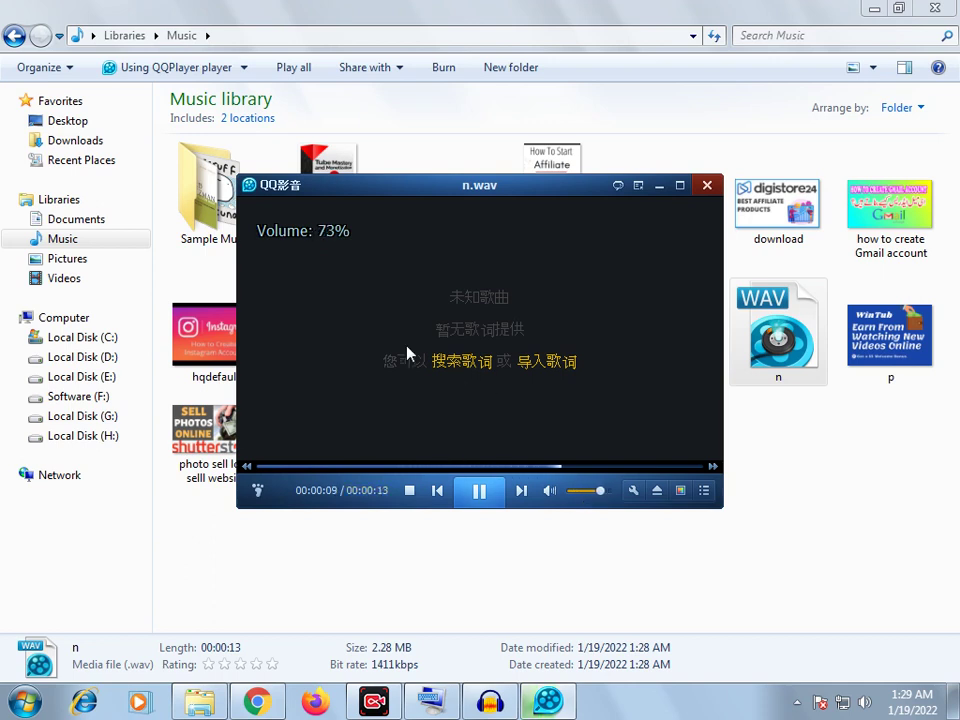
scroll(407, 352, "up", 3)
scroll(406, 352, "up", 2)
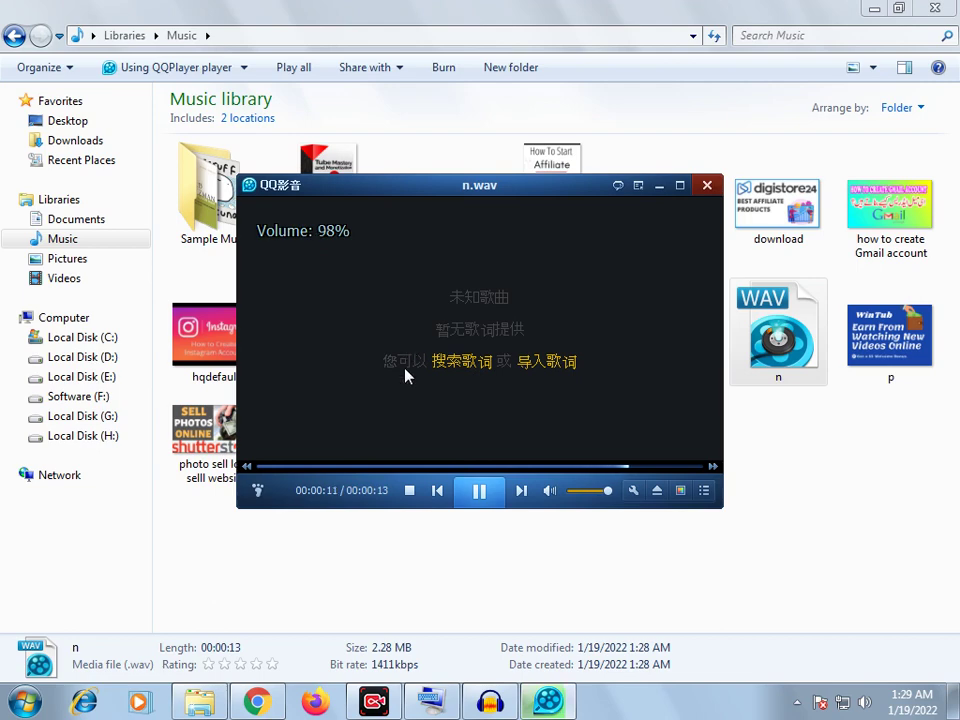
Close the media player and the Music library window, and remove the recorded audio track from the Audacity project
left_click(707, 186)
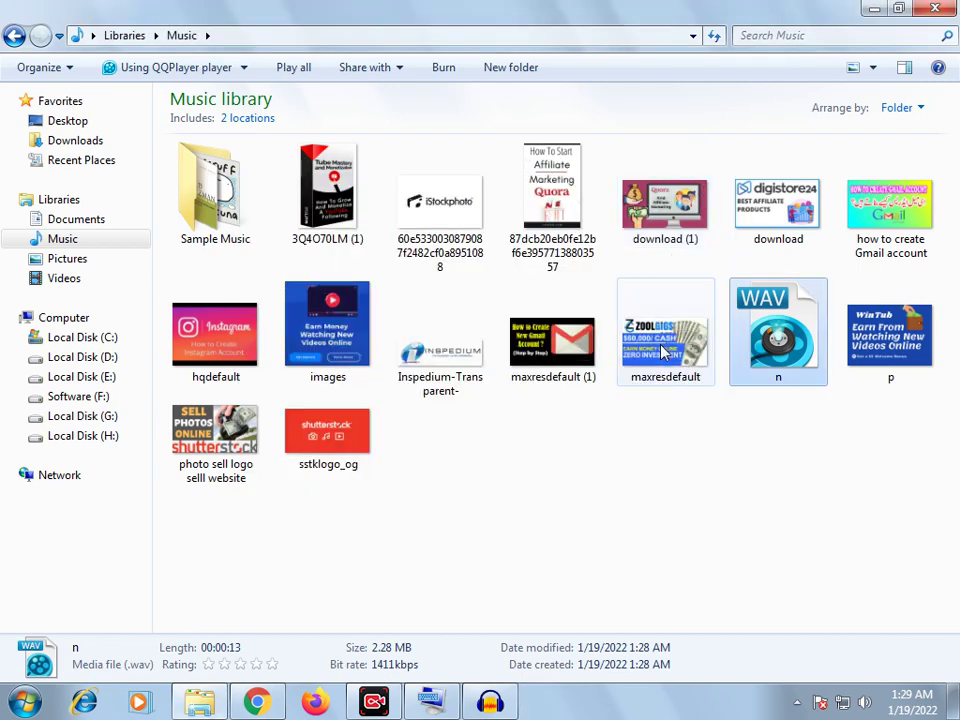
left_click(938, 9)
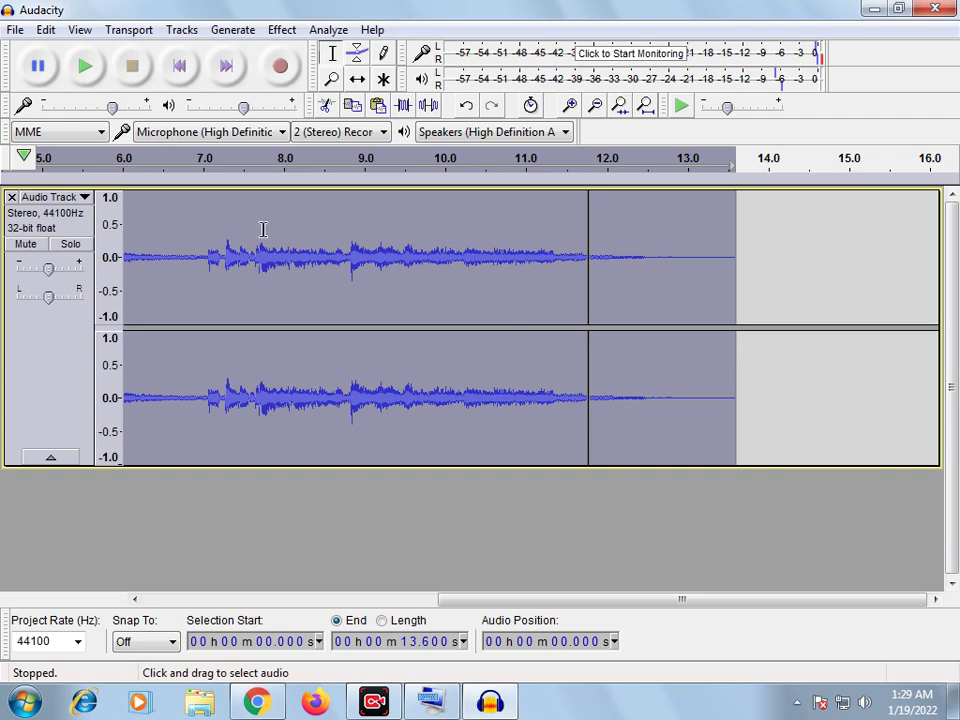
left_click(12, 197)
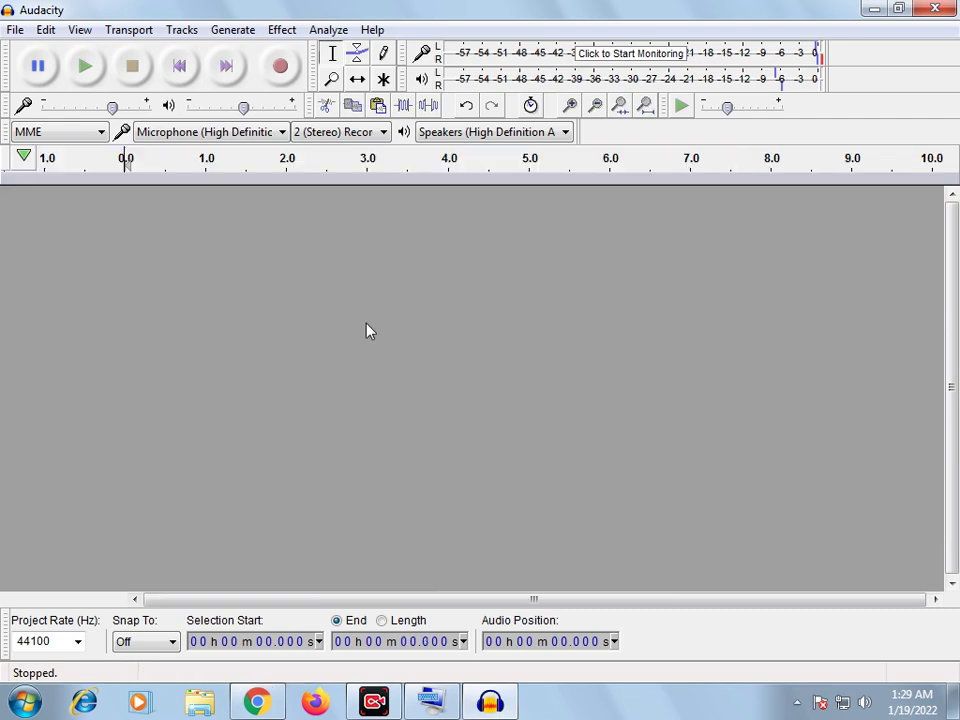
Open the please-pickup-the-call (1) MP3 from the New Briefcase folder on Local Disk (E:) and play its beginning
left_click(12, 32)
key("Right")
key("Left")
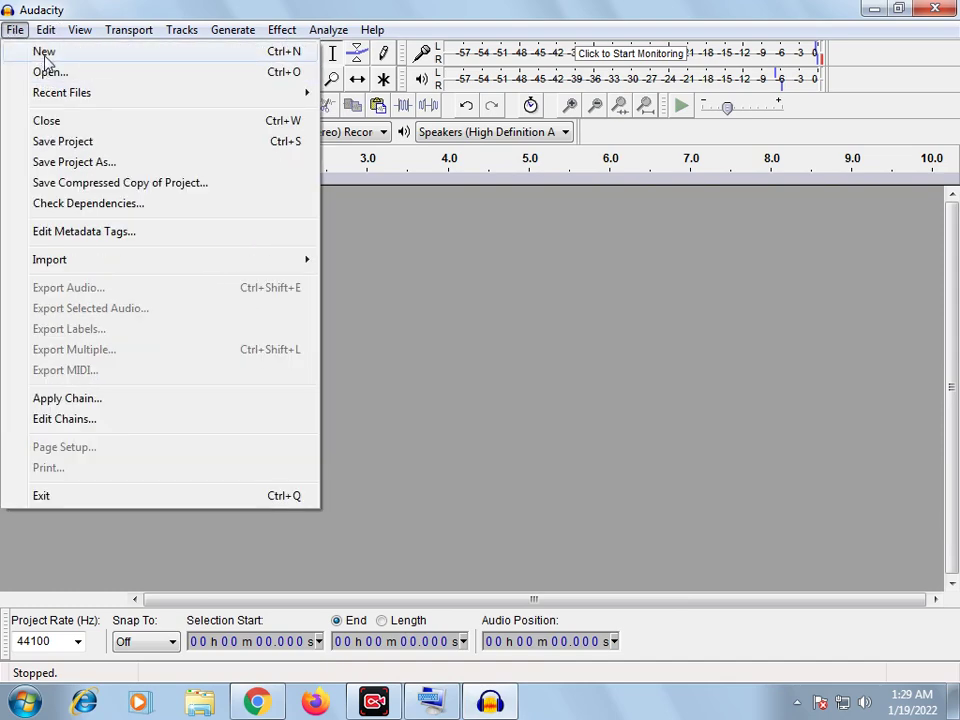
left_click(45, 73)
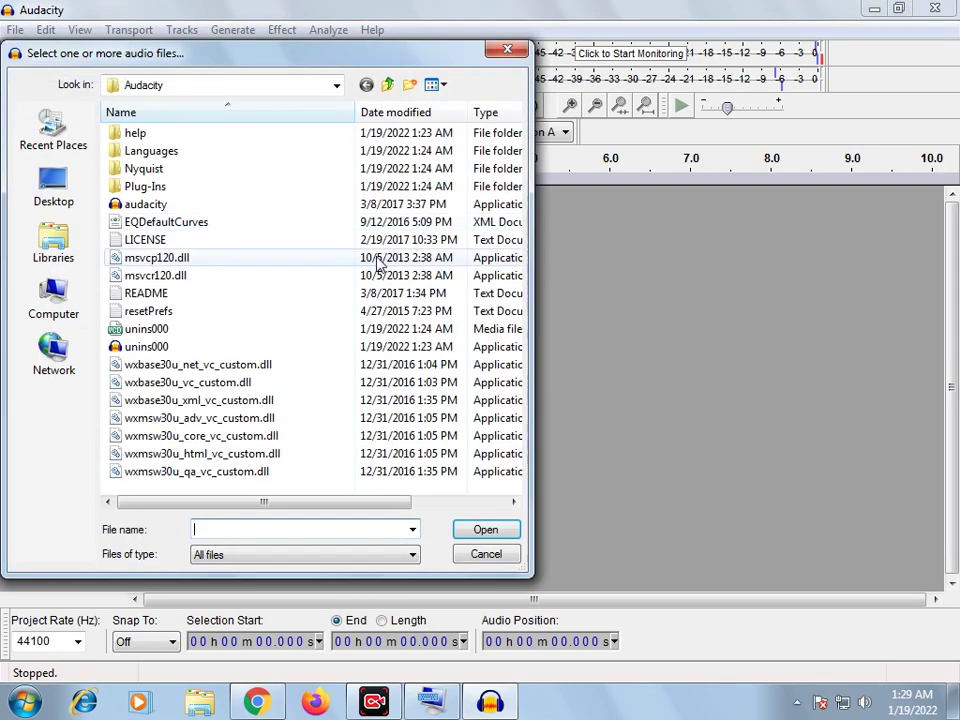
left_click(60, 305)
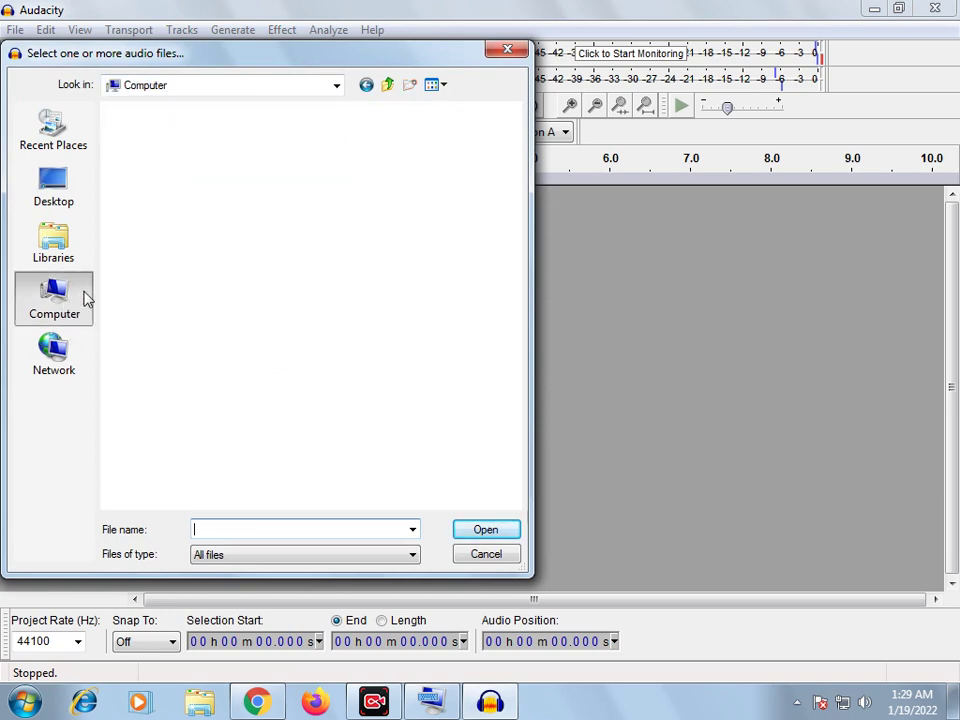
double_click(148, 255)
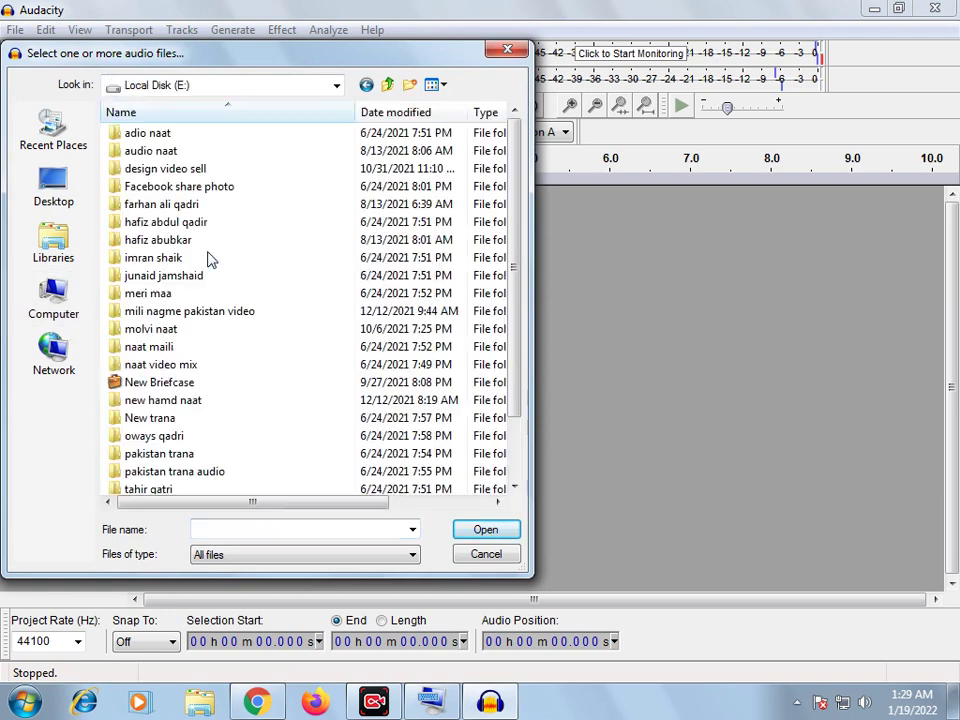
double_click(135, 383)
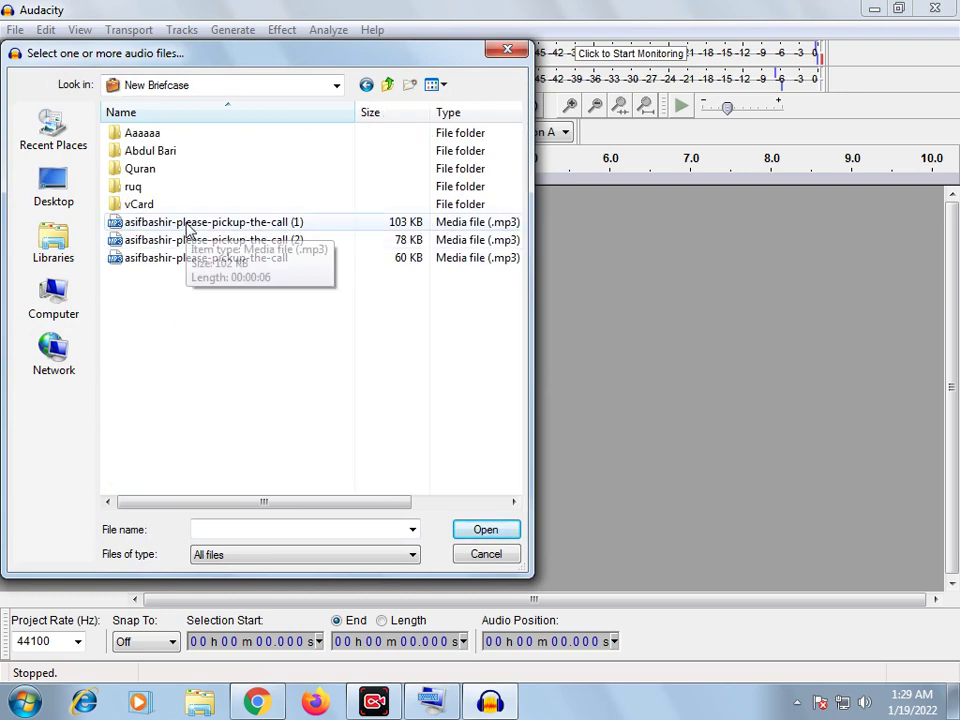
double_click(186, 223)
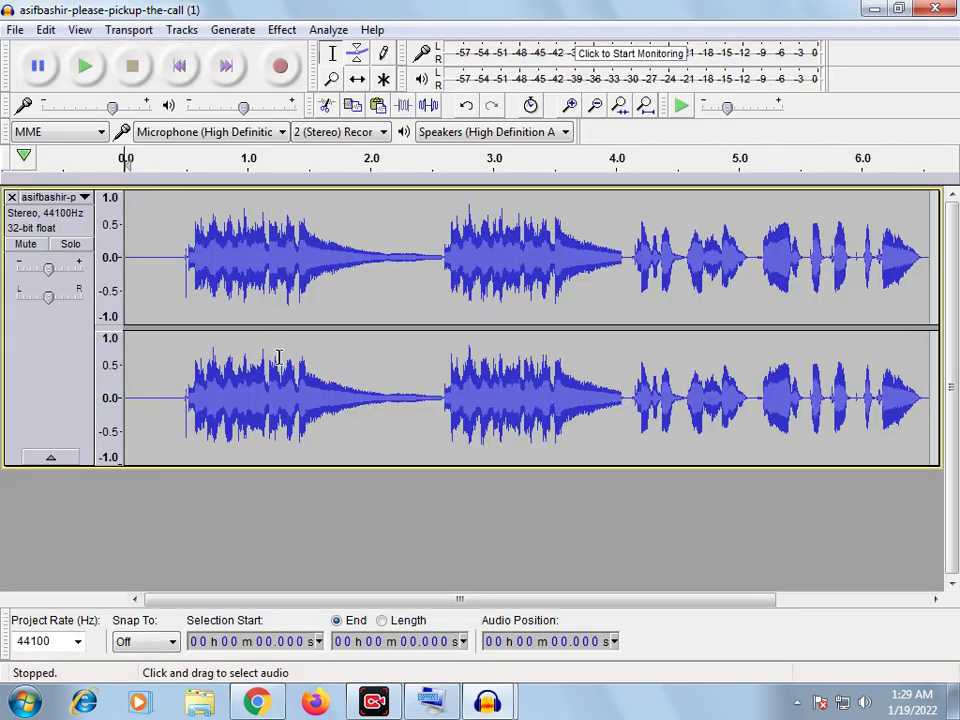
left_click(84, 70)
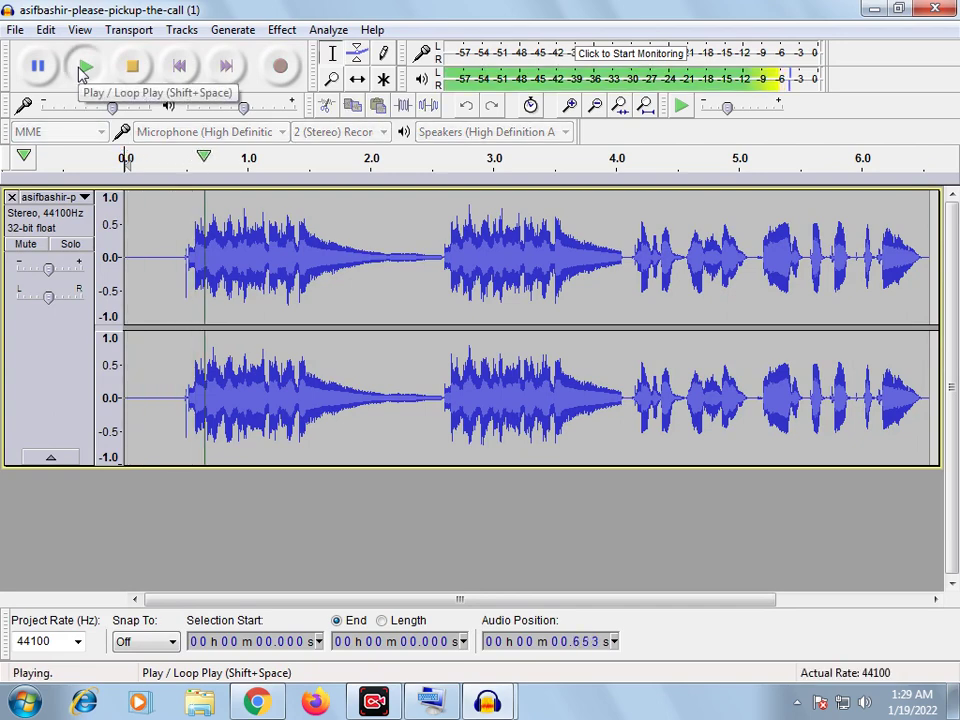
left_click(135, 65)
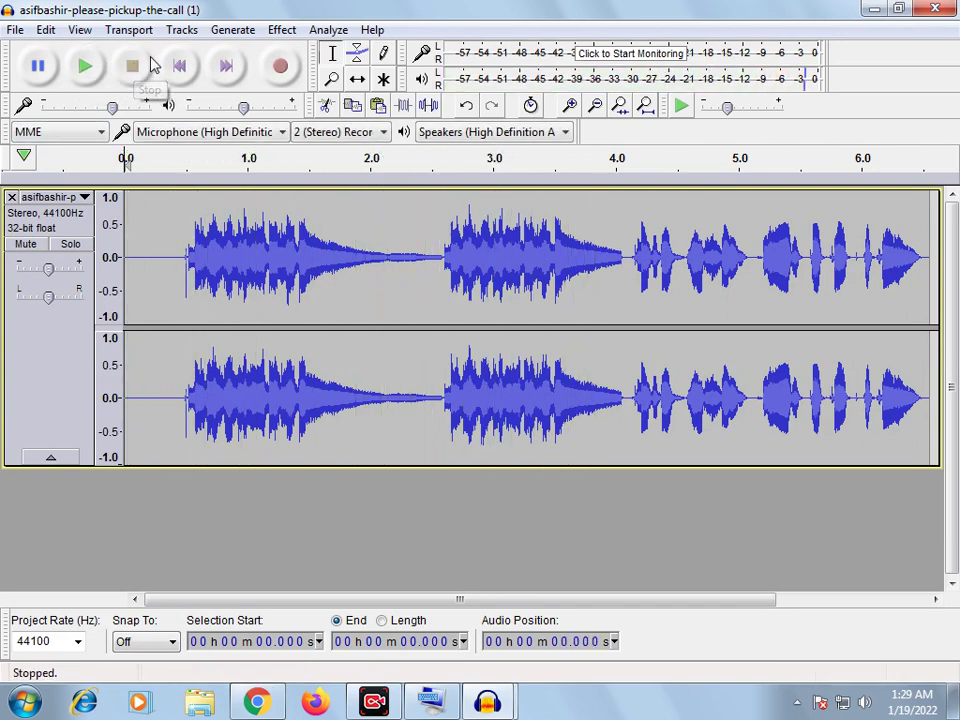
Apply the Echo effect to the whole opened clip and play the first few seconds of the result
left_click(283, 30)
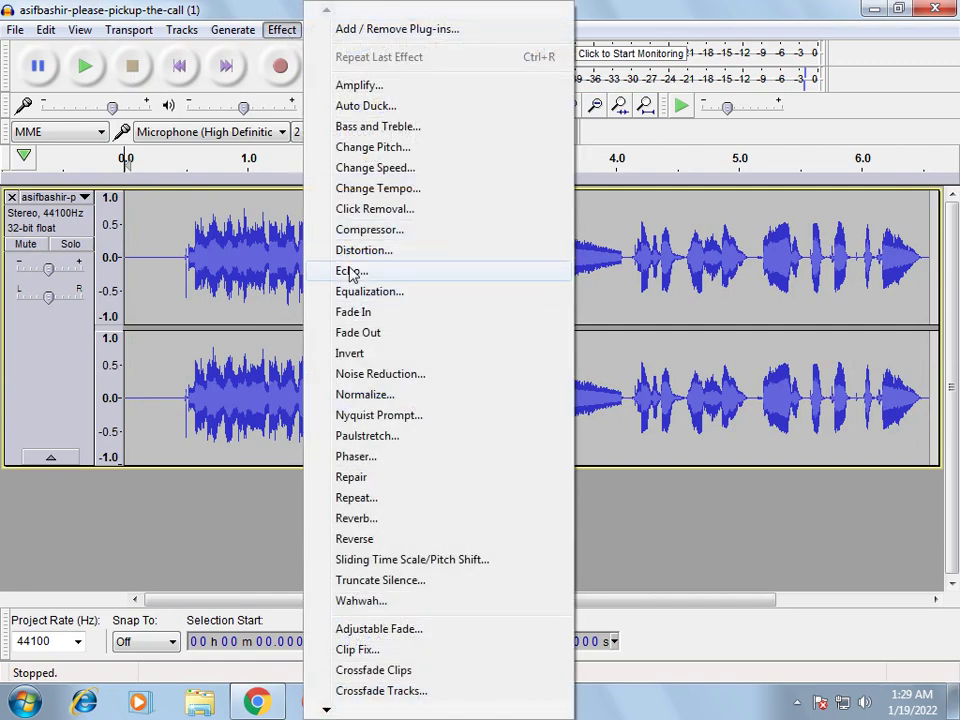
left_click(350, 270)
left_click(540, 396)
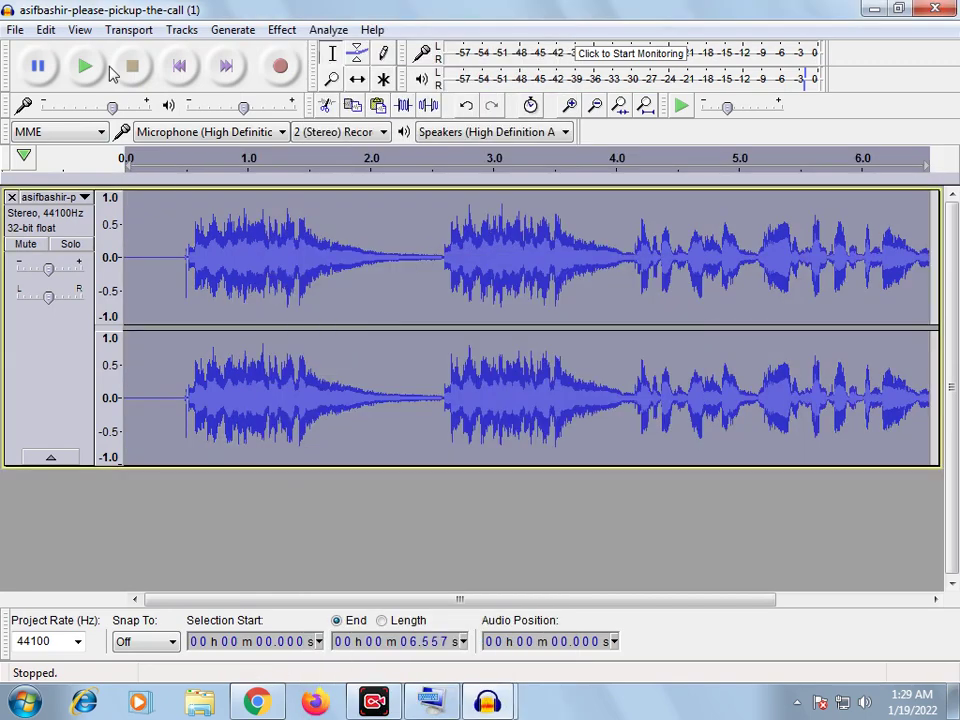
left_click(81, 70)
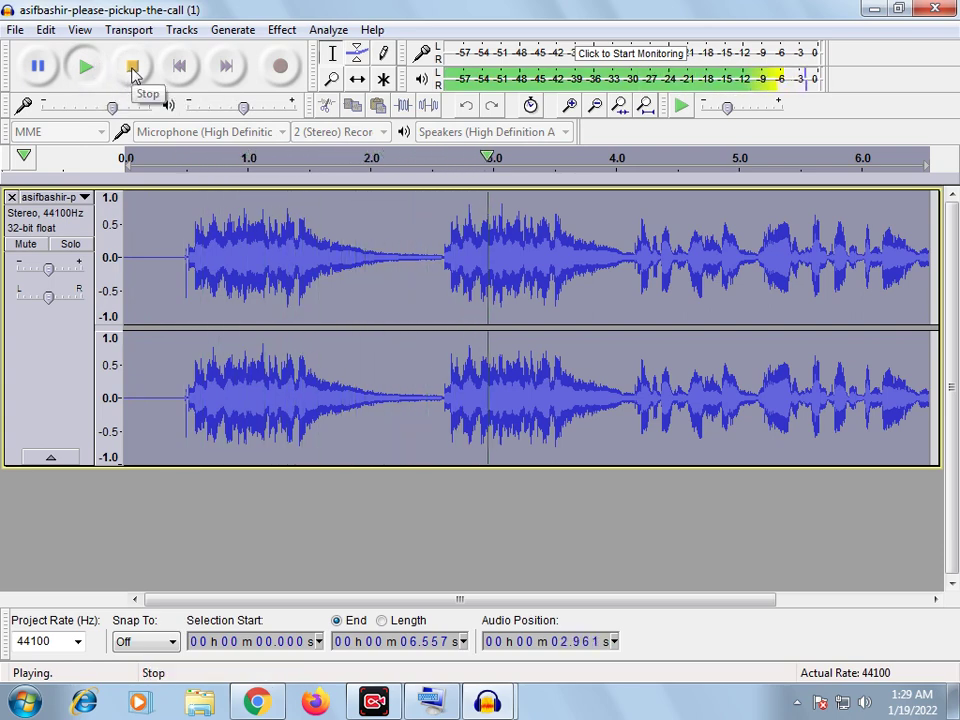
left_click(129, 72)
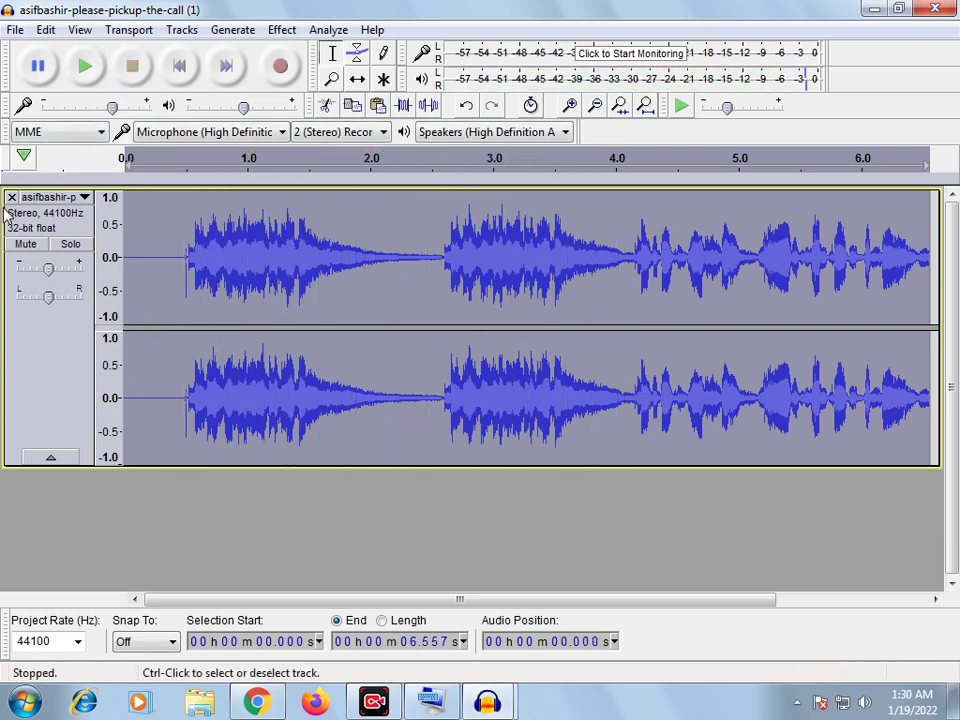
Remove the echoed clip's track from the project
left_click(12, 197)
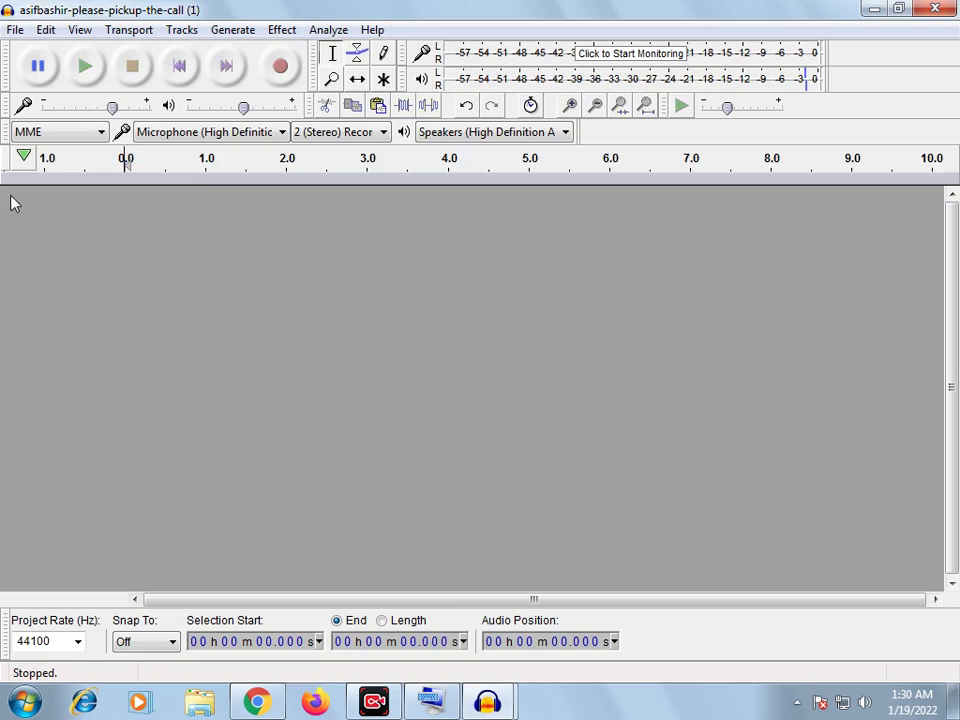
left_click(13, 29)
mouse_move(42, 92)
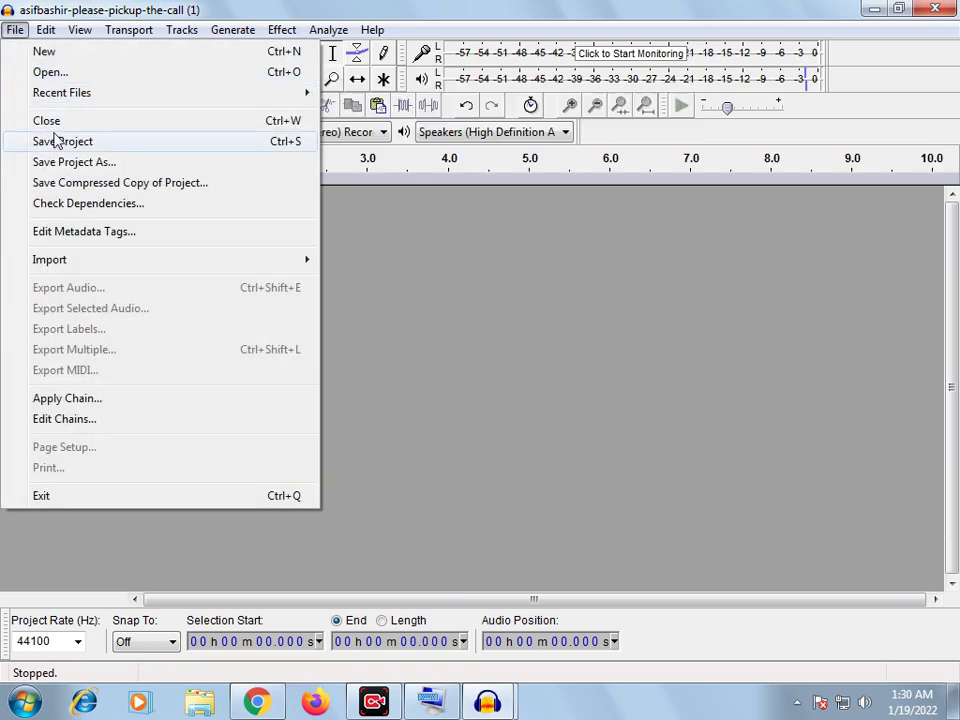
left_click(575, 288)
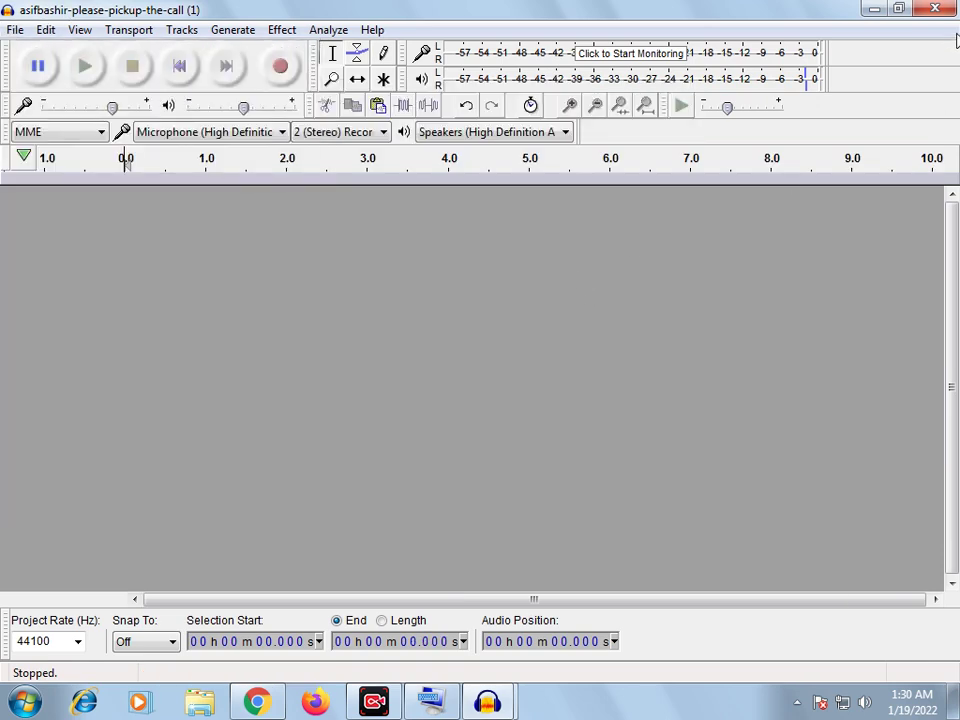
Close both Audacity project windows without saving changes
left_click(935, 9)
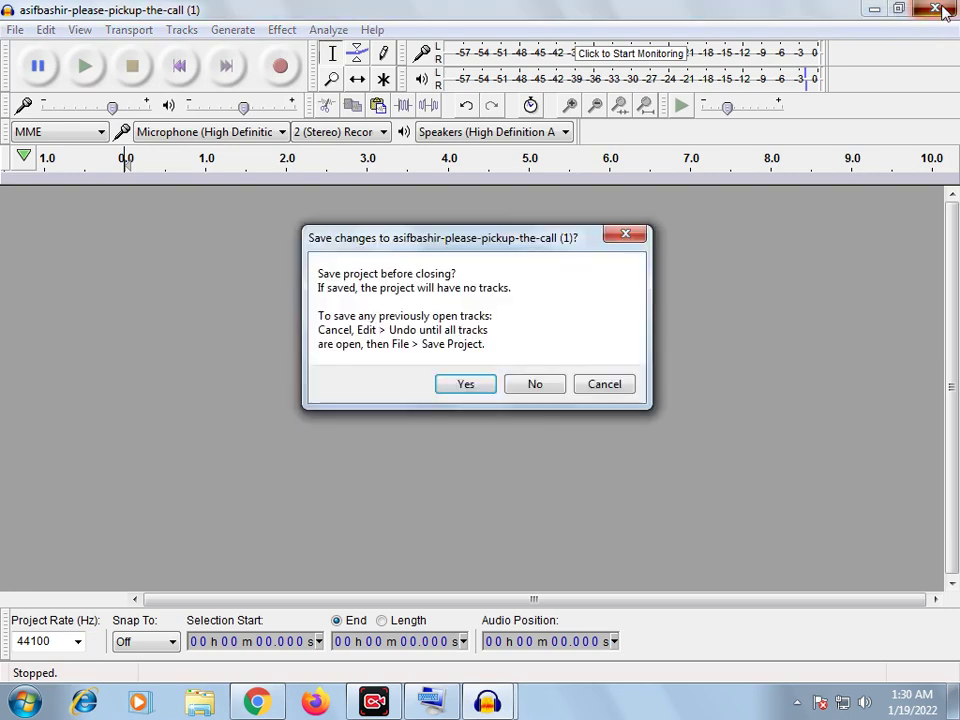
left_click(537, 384)
left_click(935, 9)
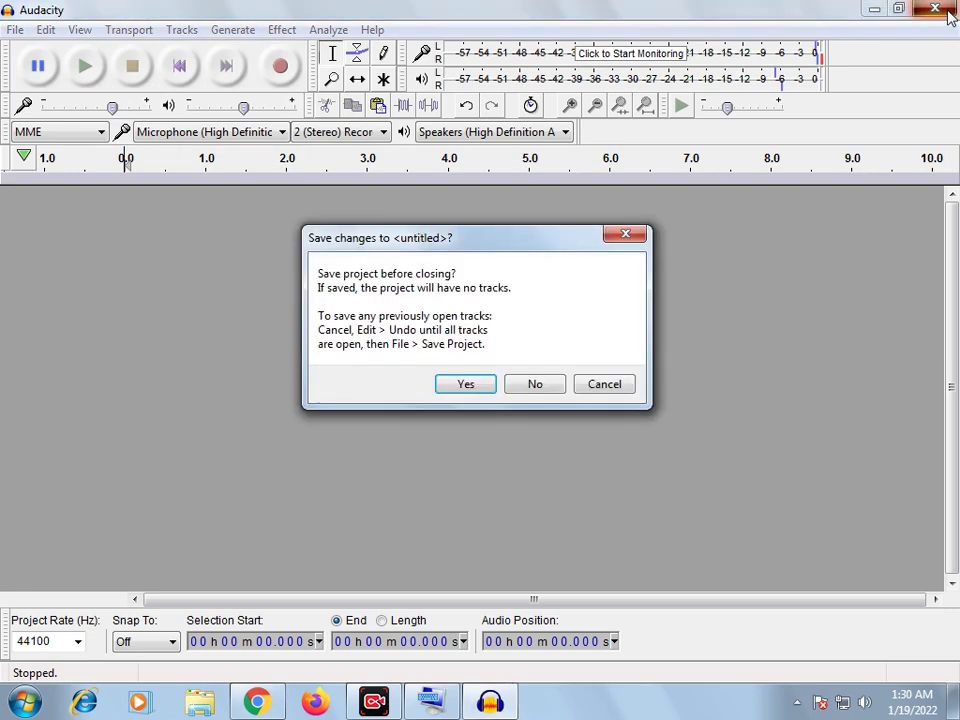
left_click(517, 393)
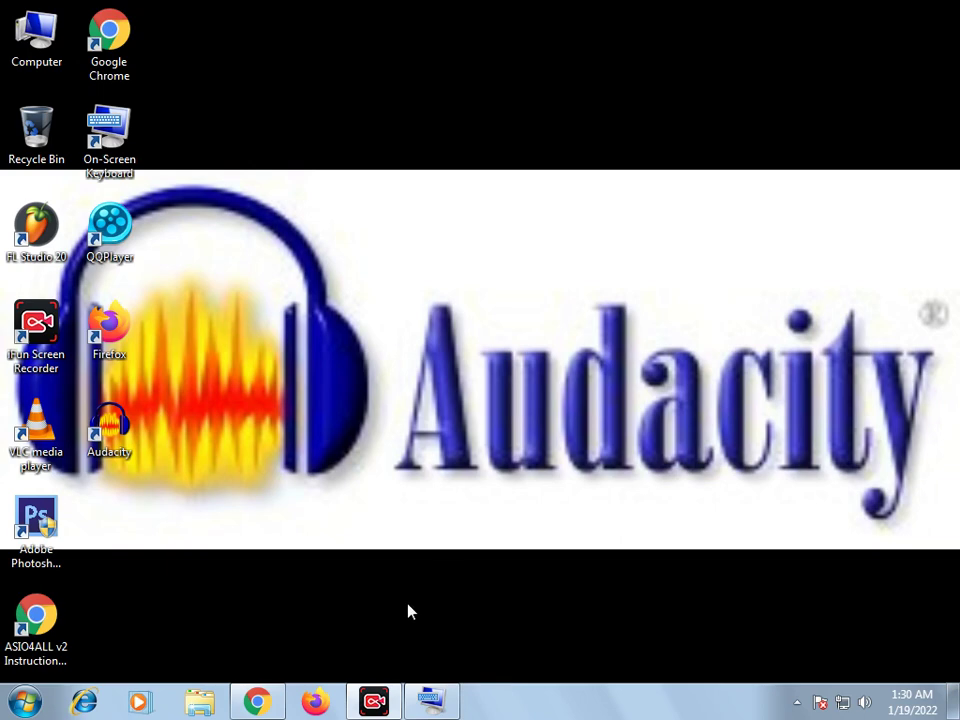